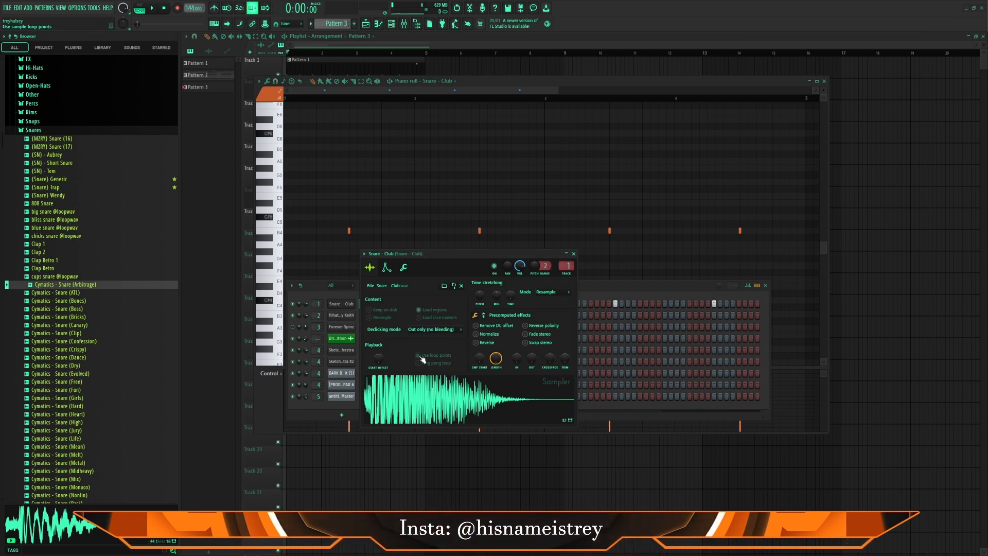
# - Audition the starred snare samples in the browser, from Snare - Club through Snare Smoke
pyautogui.click(444, 403)
pyautogui.click(164, 50)
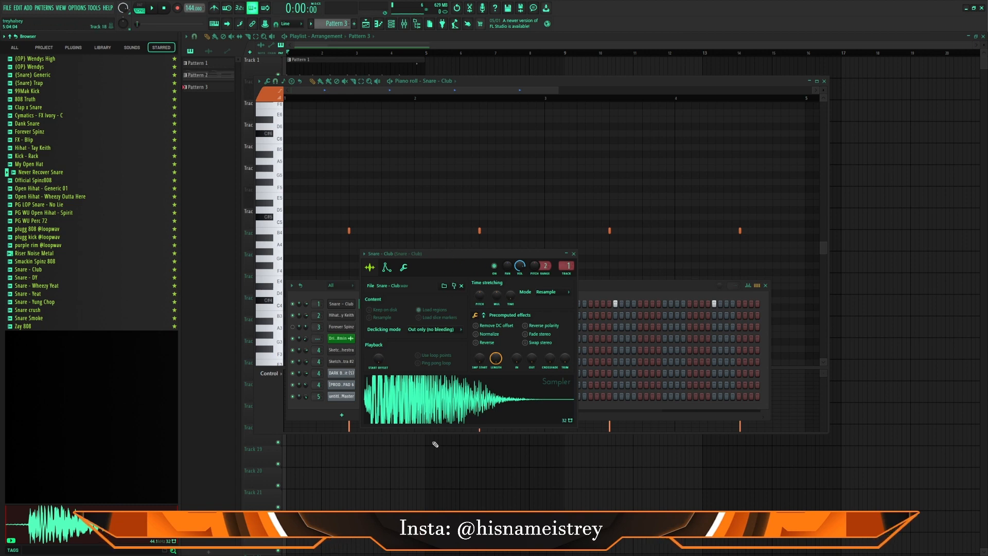
pyautogui.click(27, 269)
pyautogui.click(32, 277)
pyautogui.click(41, 286)
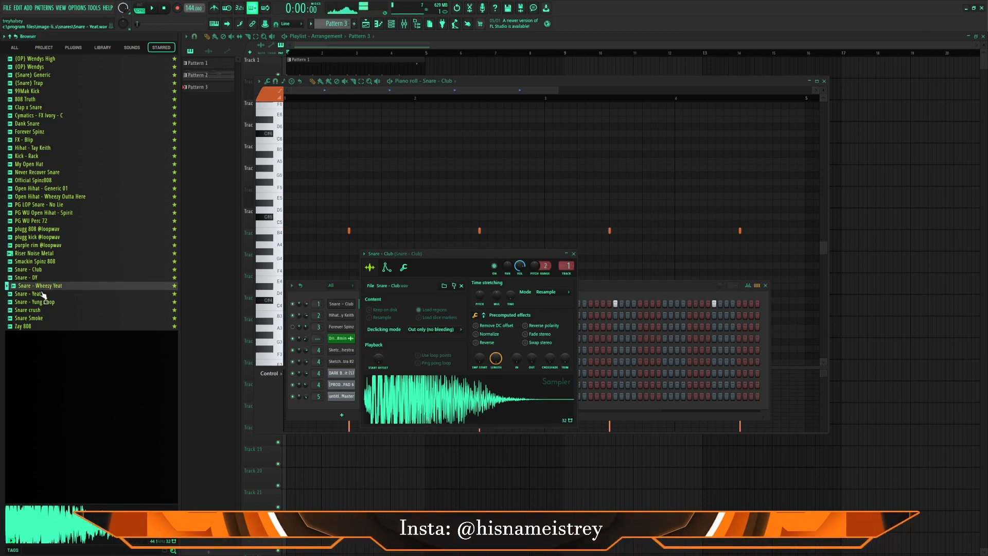
pyautogui.click(42, 294)
pyautogui.click(46, 303)
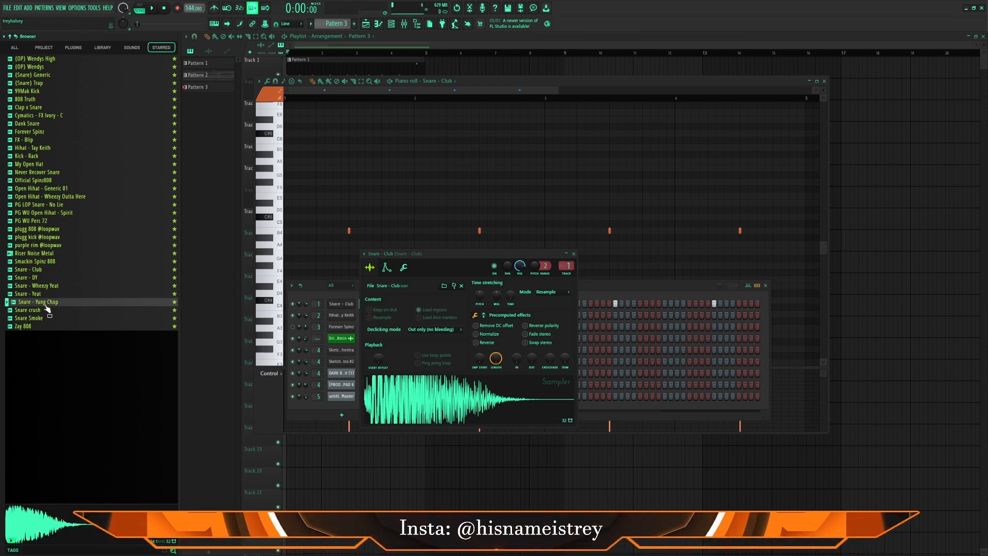
pyautogui.click(44, 310)
pyautogui.click(43, 318)
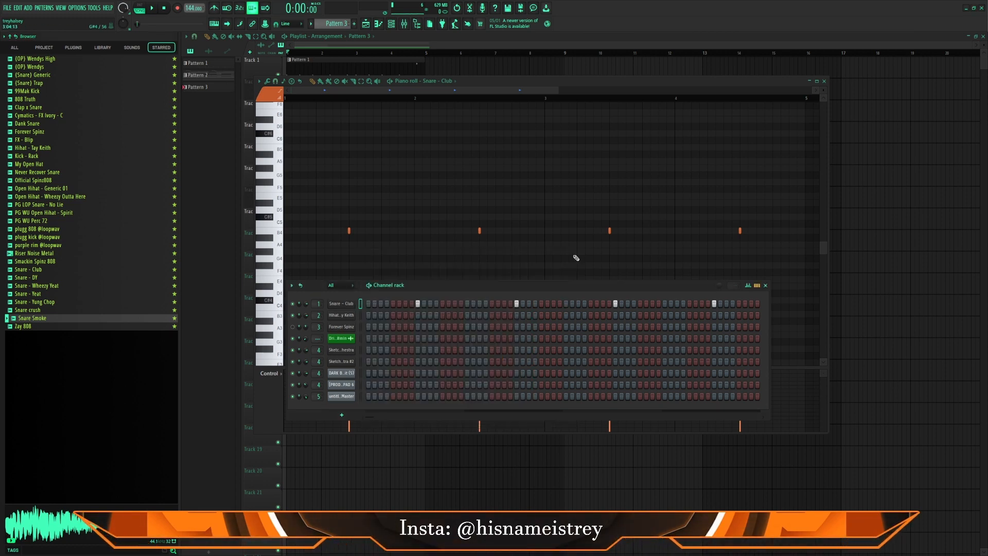
# - Close the Snare - Club sampler window and play back the basic snare pattern
pyautogui.click(574, 254)
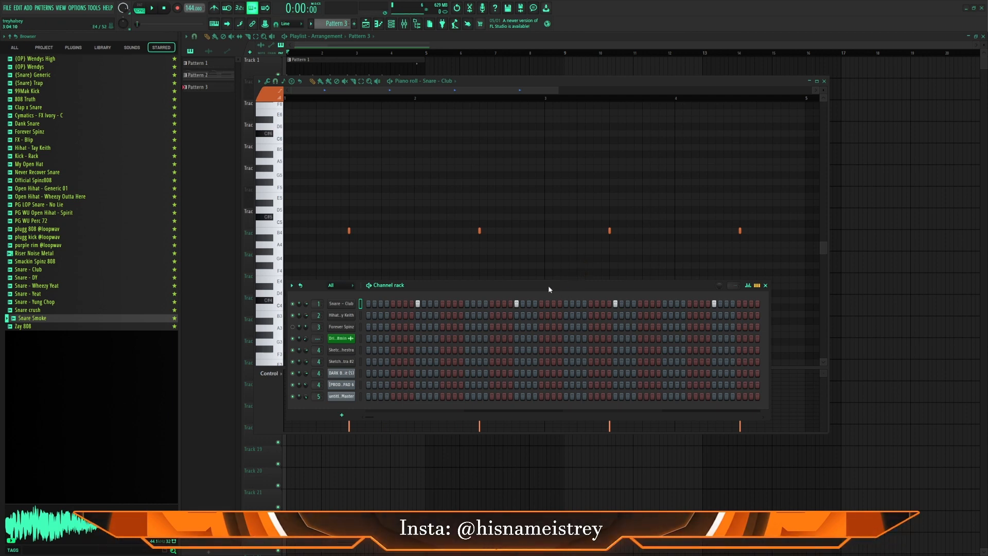
pyautogui.press('space')
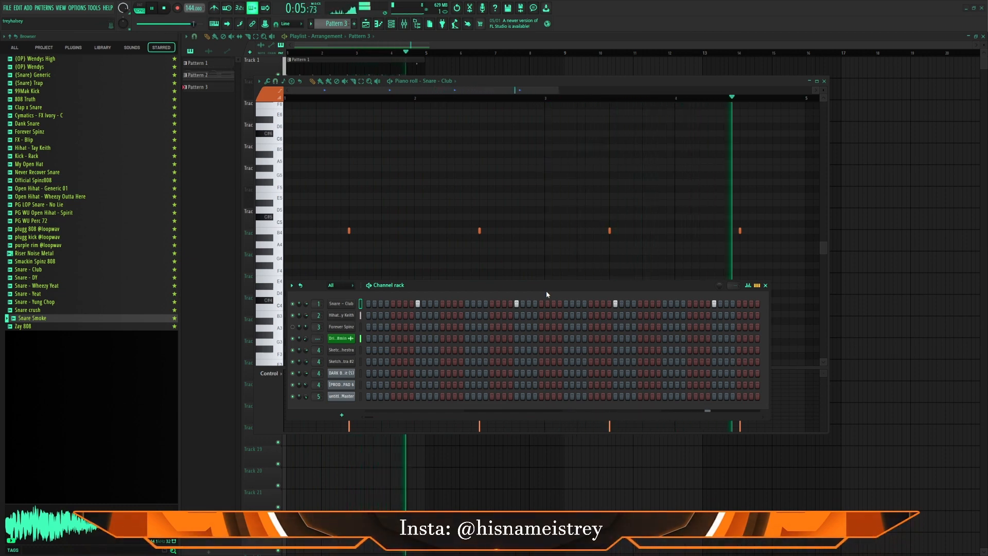
pyautogui.press('space')
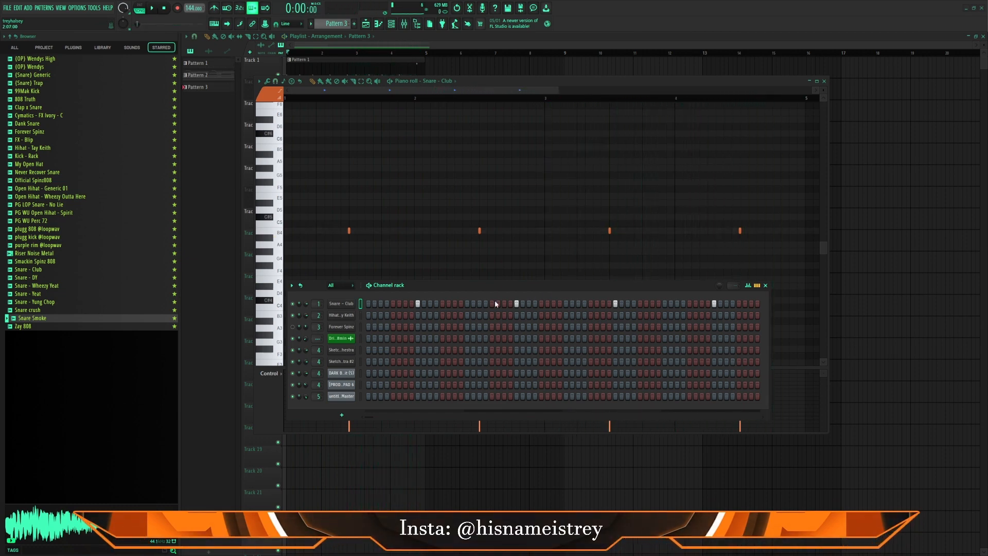
# - Move the channel rack clear of the notes and add two Snare - Club hits between the first two existing hits
pyautogui.moveTo(455, 289); pyautogui.dragTo(428, 305)
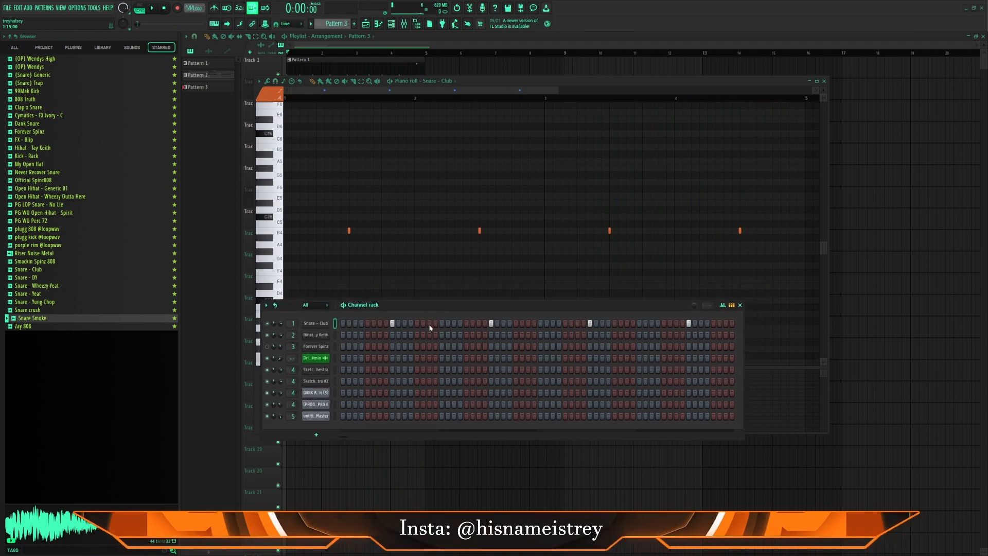
pyautogui.click(429, 323)
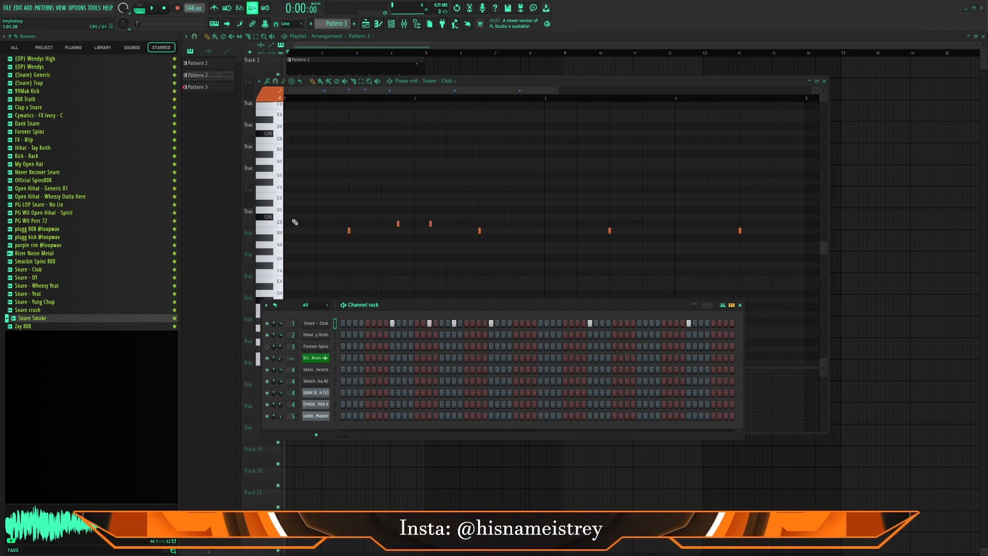
pyautogui.rightClick(399, 223)
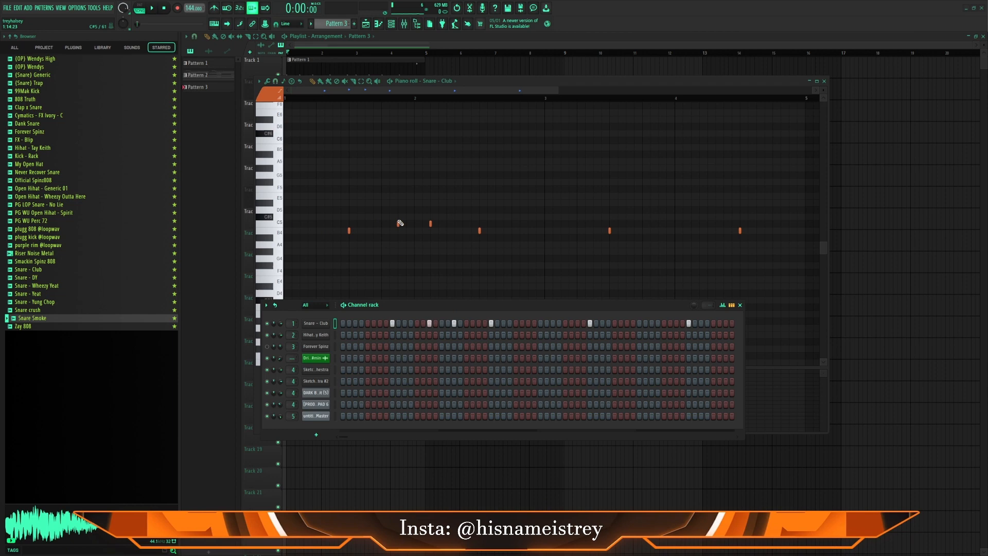
pyautogui.click(429, 224)
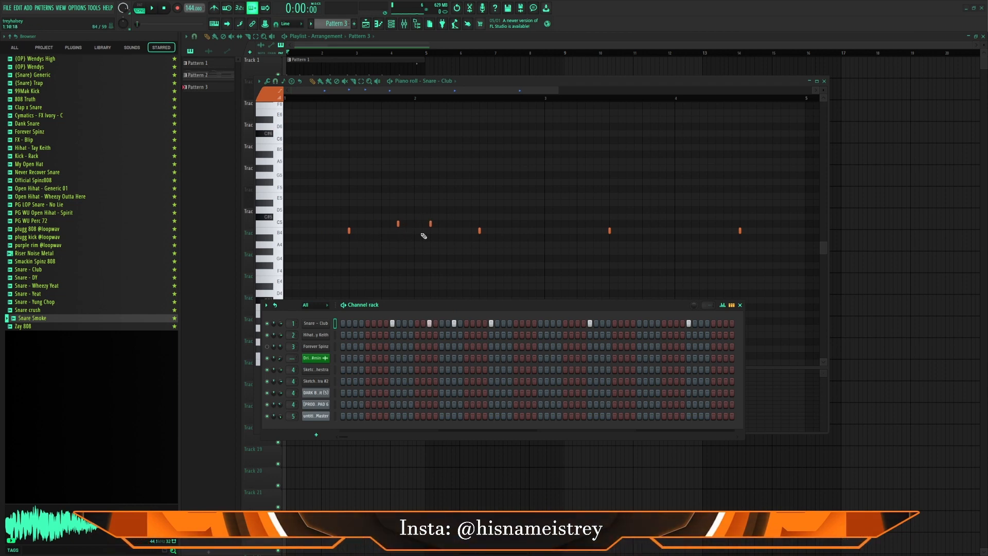
# - Hide the channel rack and play back the snare pattern to hear the two extra hits
pyautogui.press('F6')
pyautogui.press('space')
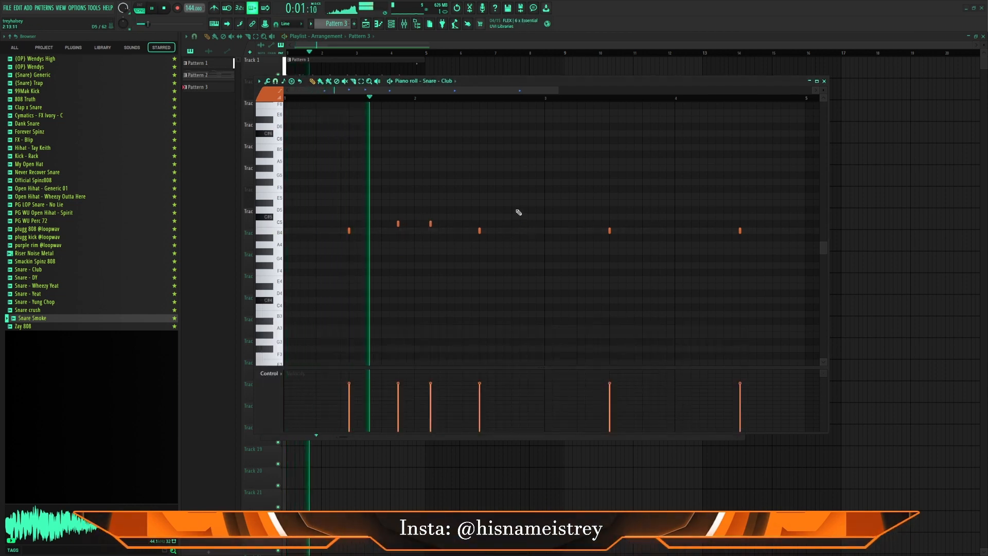
pyautogui.press('space')
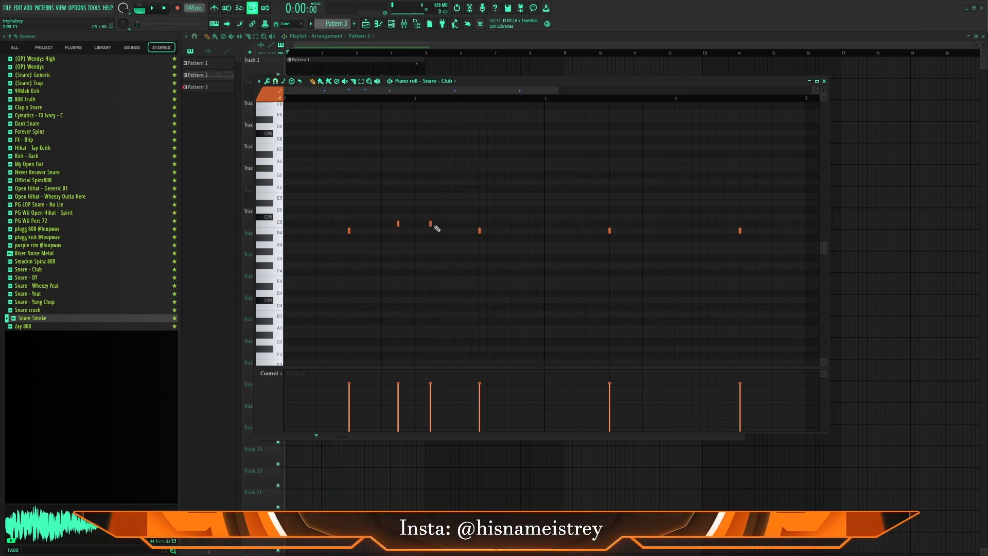
pyautogui.press('space')
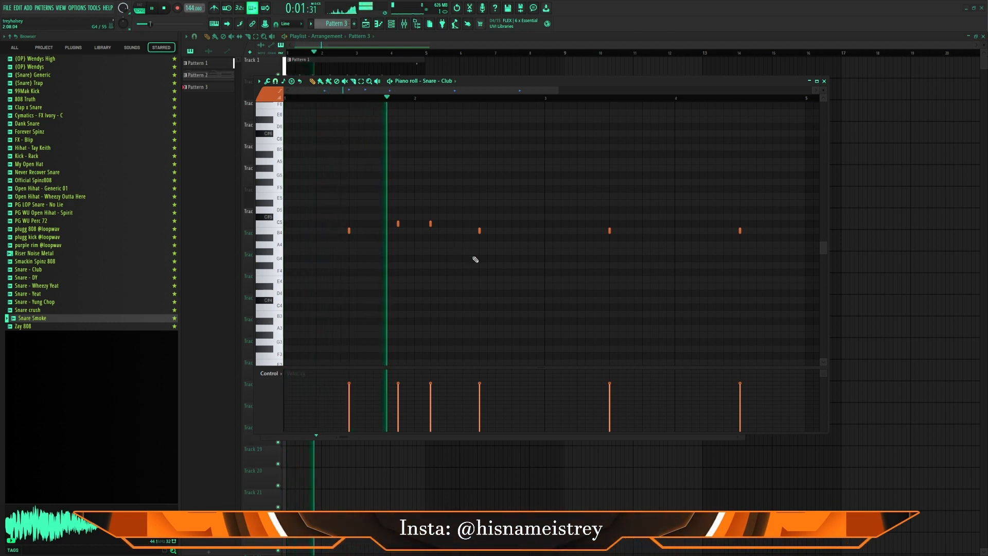
pyautogui.press('space')
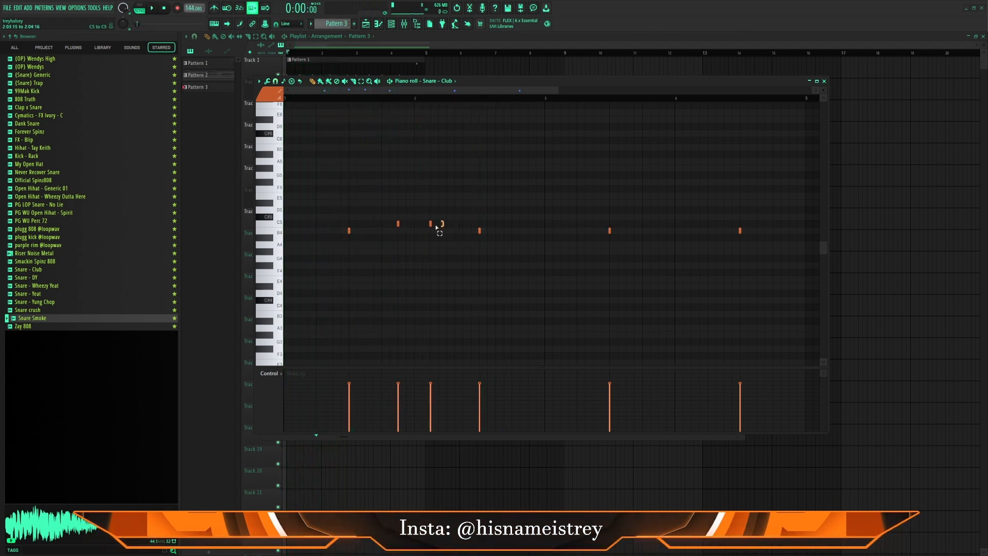
# - Copy the two C5 snare notes around the start of bar 2 to around the start of bar 4, keeping them on C5
pyautogui.keyDown('ctrl'); pyautogui.moveTo(436, 227); pyautogui.dragTo(698, 219); pyautogui.keyUp('ctrl')
pyautogui.press('space')
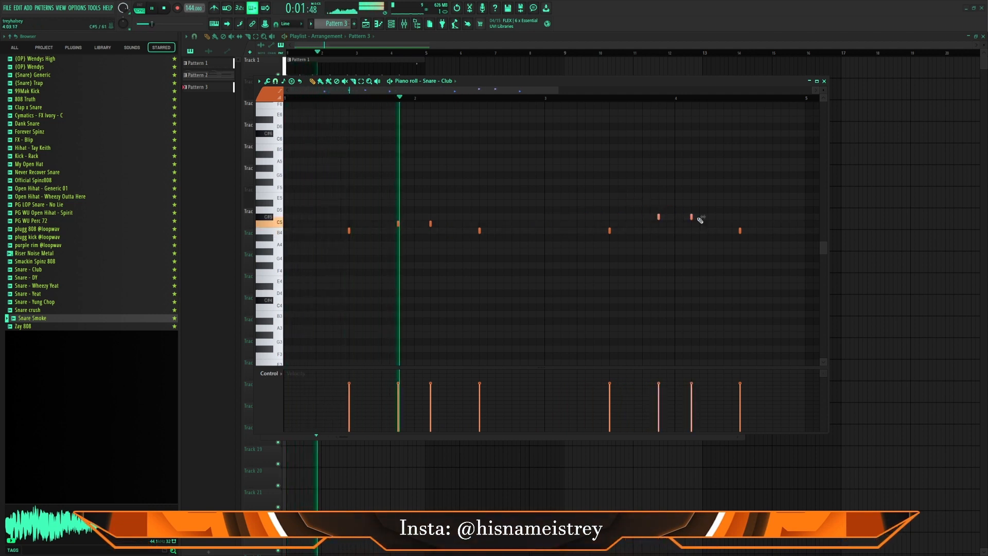
pyautogui.hotkey('shift', 'Down')
pyautogui.keyDown('ctrl'); pyautogui.click(524, 205); pyautogui.keyUp('ctrl')
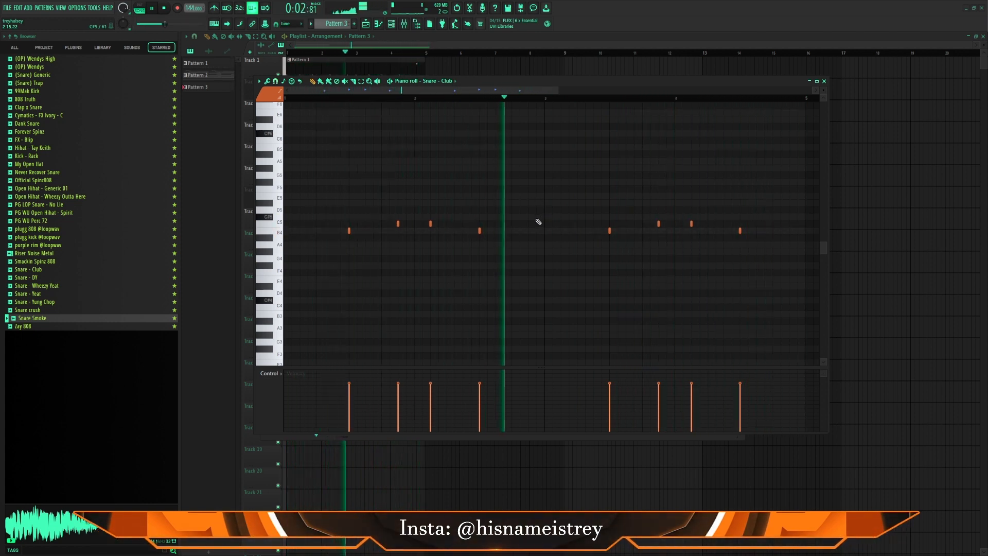
pyautogui.press('space')
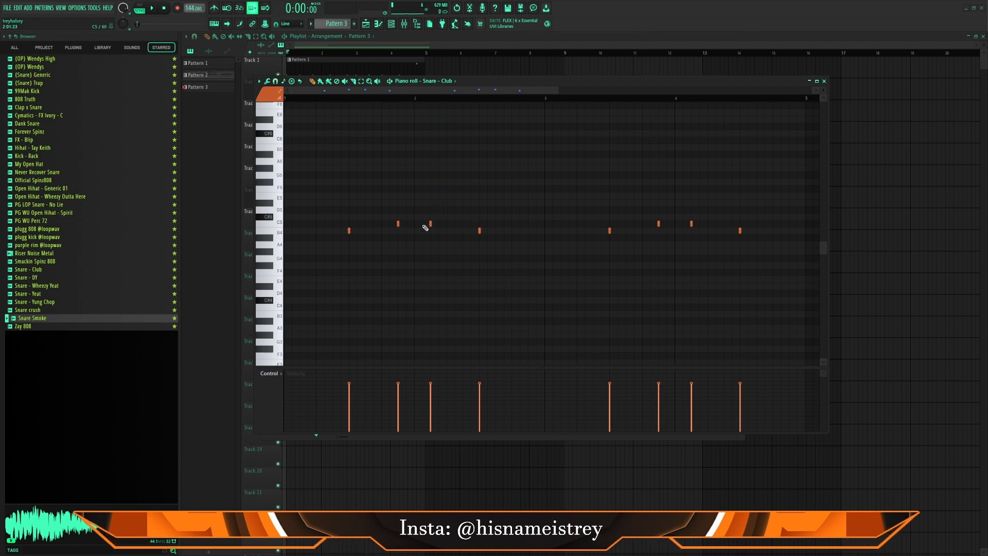
# - Add two C5 snare notes near the end of bar 2 and one near the end of bar 4, checking with playback
pyautogui.click(513, 225)
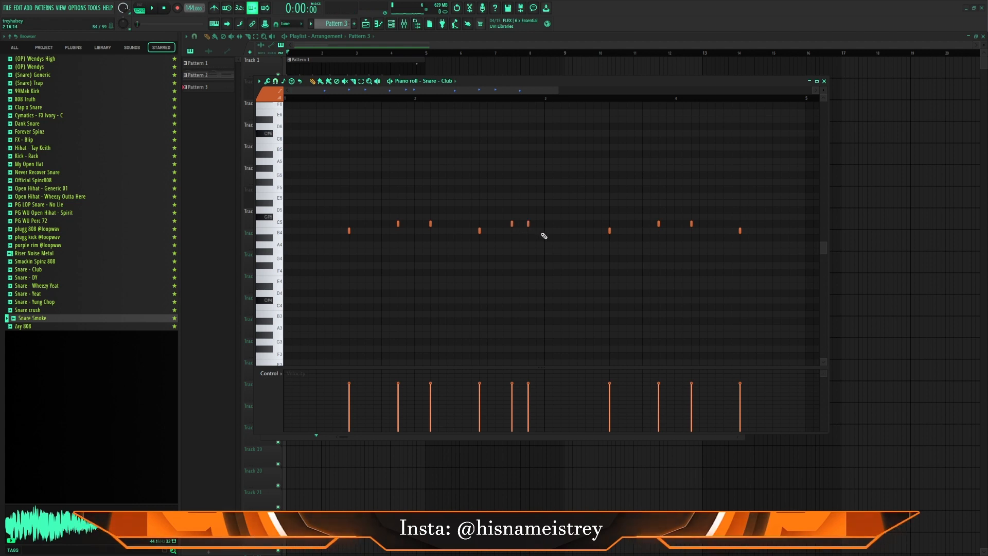
pyautogui.press('space')
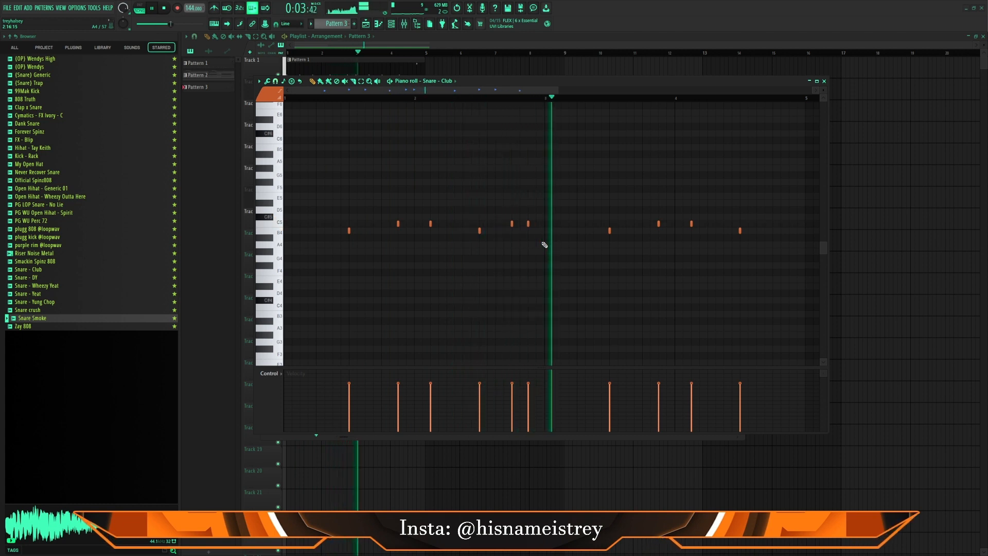
pyautogui.click(789, 223)
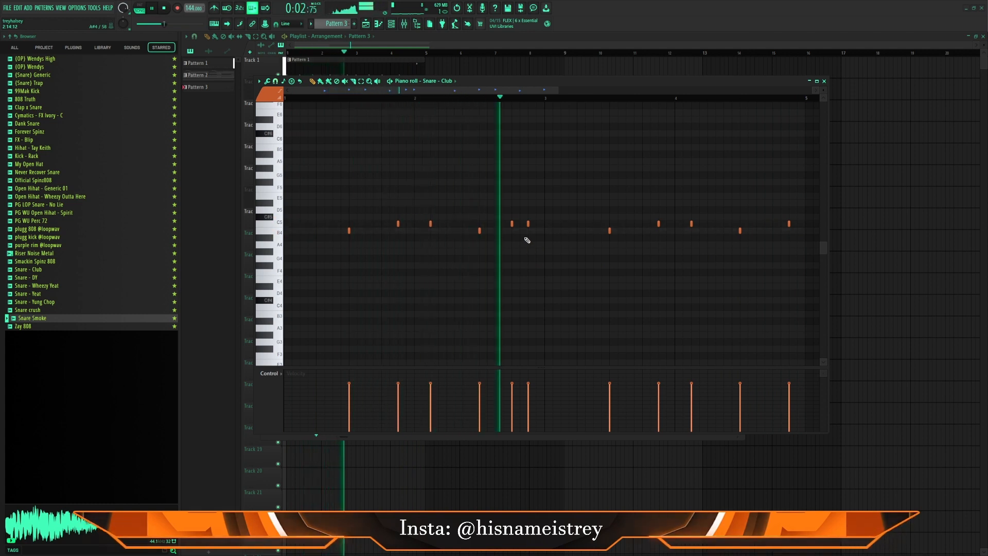
pyautogui.press('space')
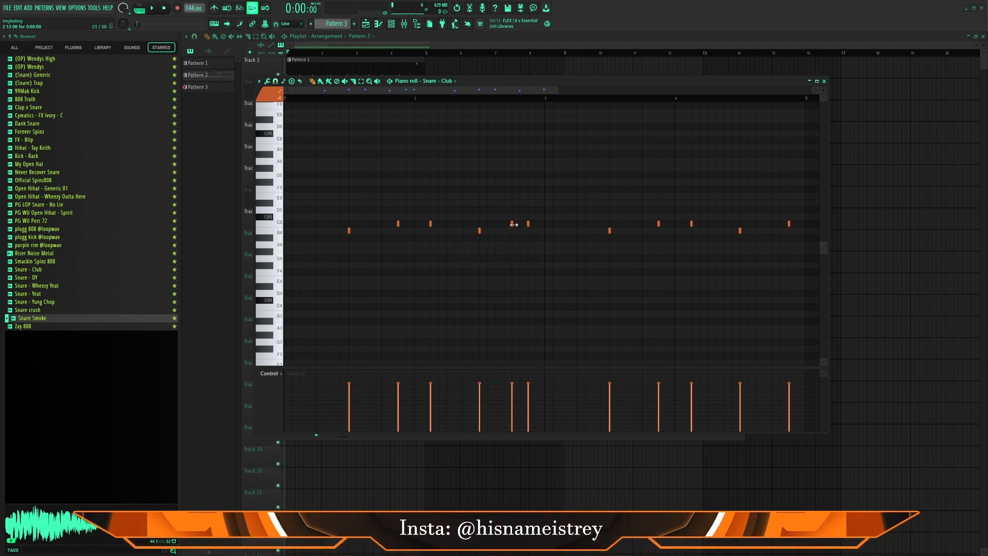
# - Extend the first of the paired C5 notes late in bar 2 up to the second and chop it into a roll with the Default pattern
pyautogui.moveTo(525, 225); pyautogui.dragTo(529, 225)
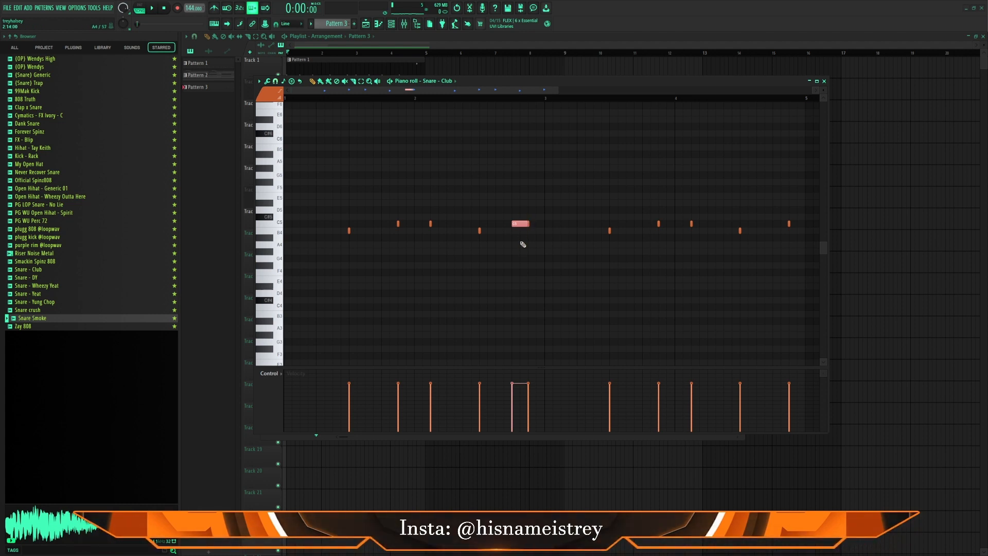
pyautogui.hotkey('ctrl', 'u')
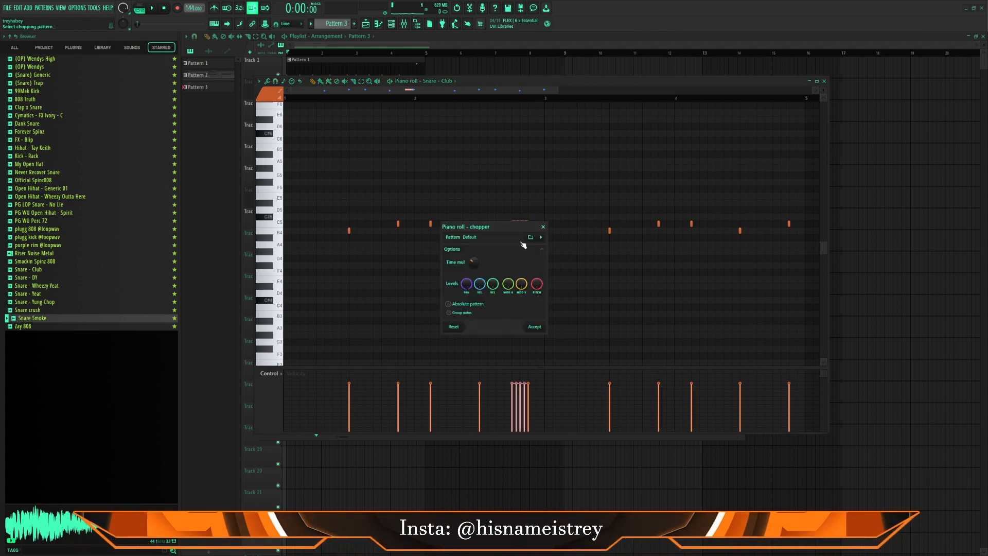
pyautogui.moveTo(507, 226); pyautogui.dragTo(606, 246)
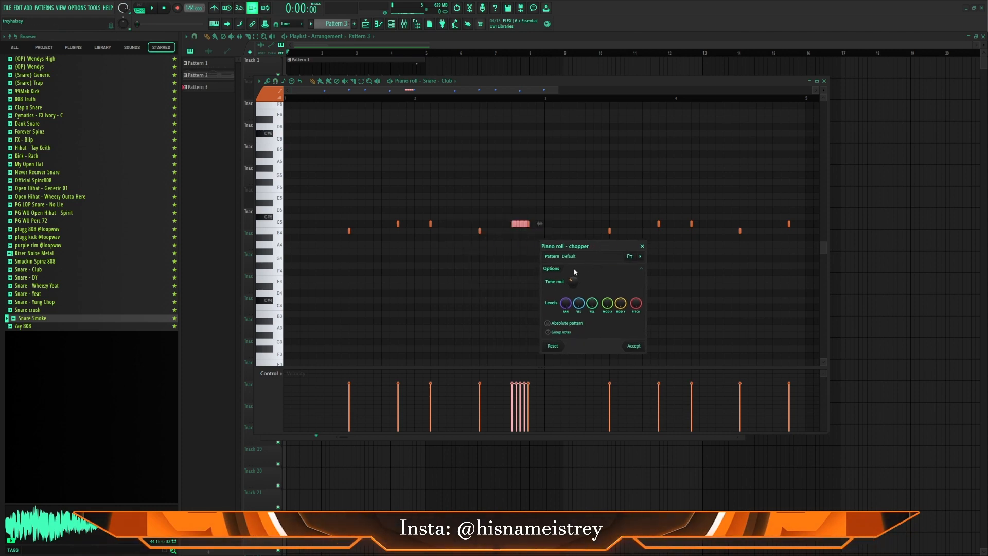
pyautogui.moveTo(572, 276); pyautogui.dragTo(572, 279)
pyautogui.press('space')
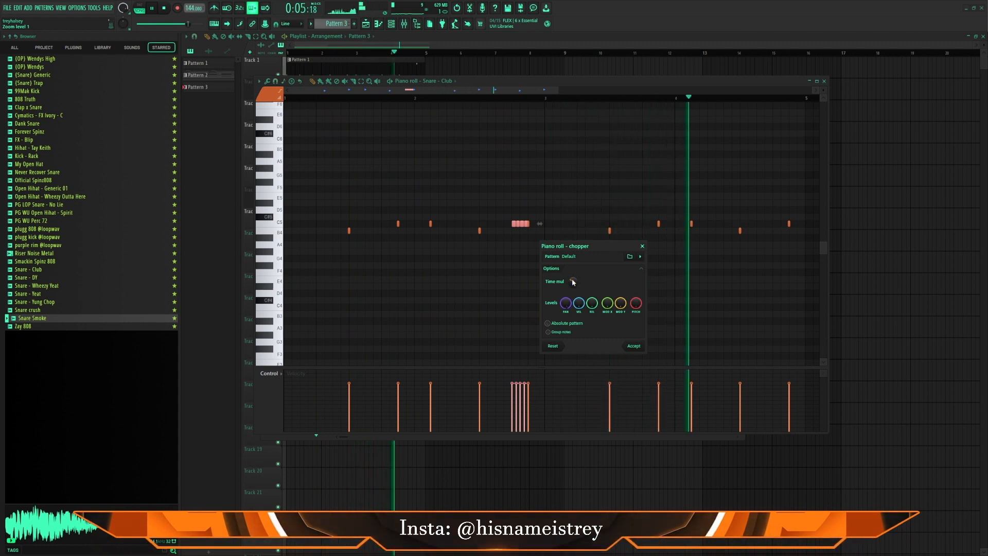
pyautogui.click(637, 346)
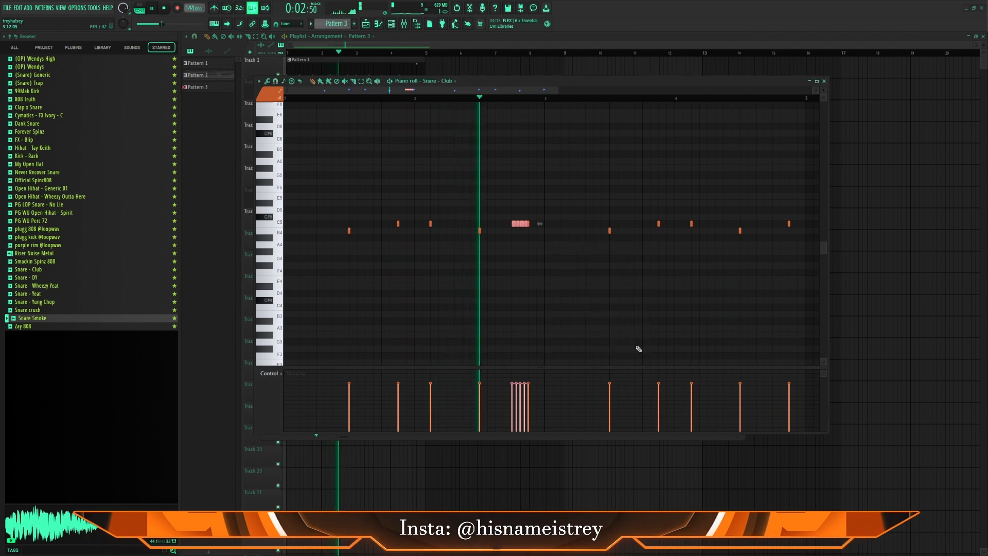
pyautogui.press('space')
# - Lower the velocities of the snare roll late in bar 2 into a quiet rising ramp, then play it back
pyautogui.scroll(-4, 539, 284)
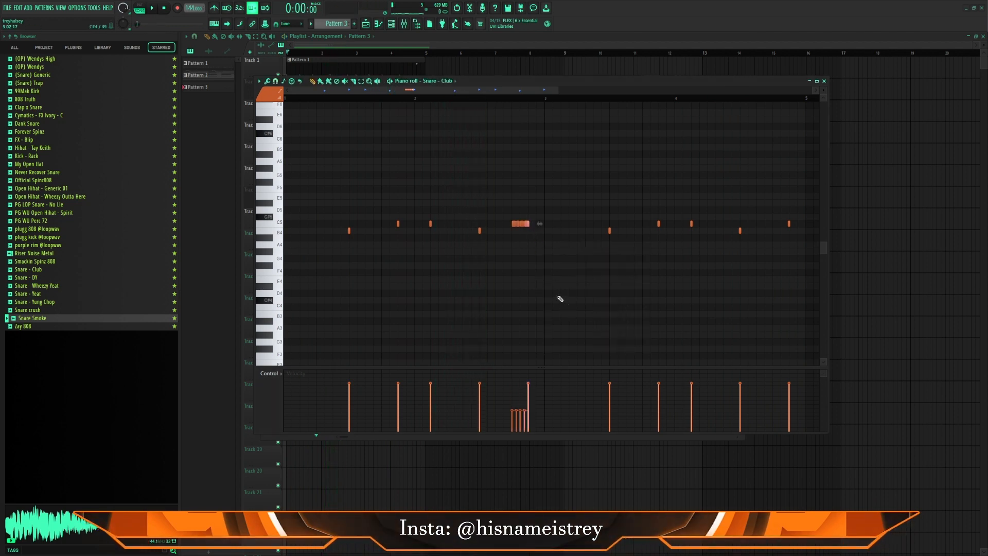
pyautogui.scroll(-4, 553, 310)
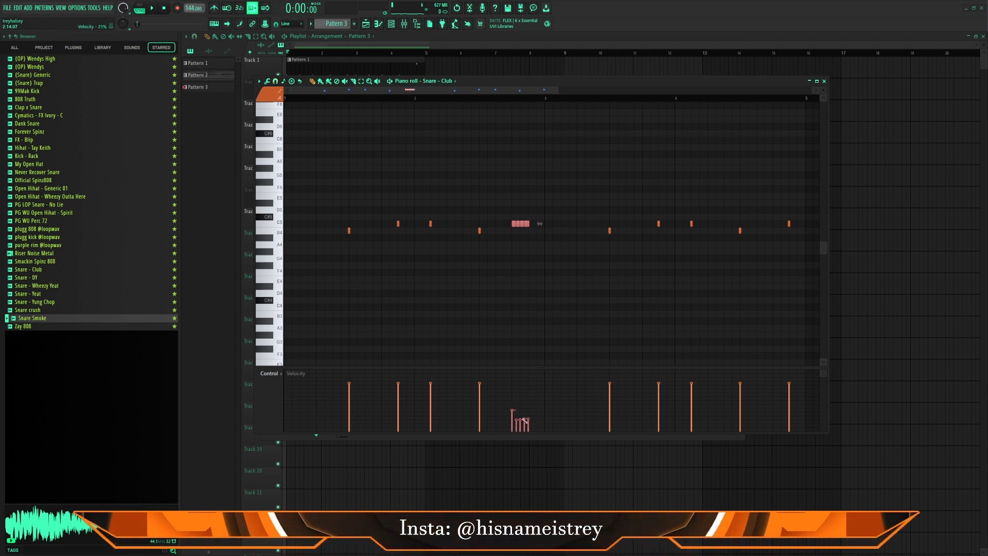
pyautogui.hotkey('ctrl', 'd')
pyautogui.press('space')
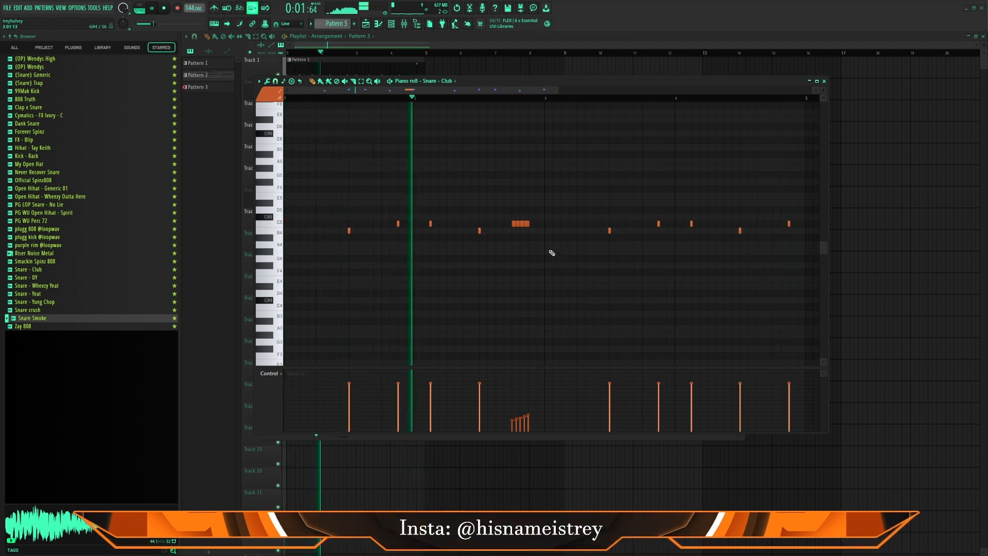
pyautogui.press('space')
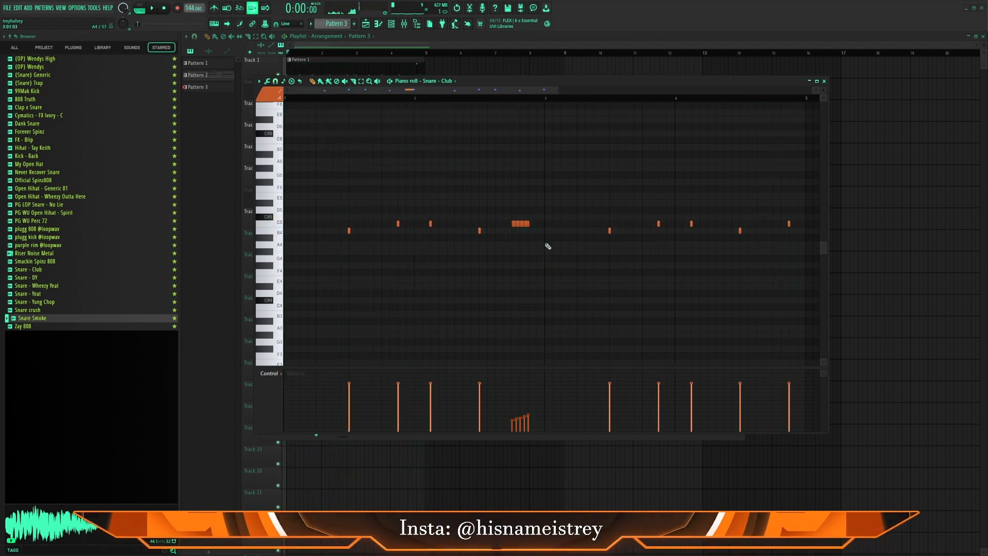
# - Remove the extra roll notes late in bar 2, lengthen the first one, and chop it again with the Default pattern
pyautogui.rightClick(523, 224)
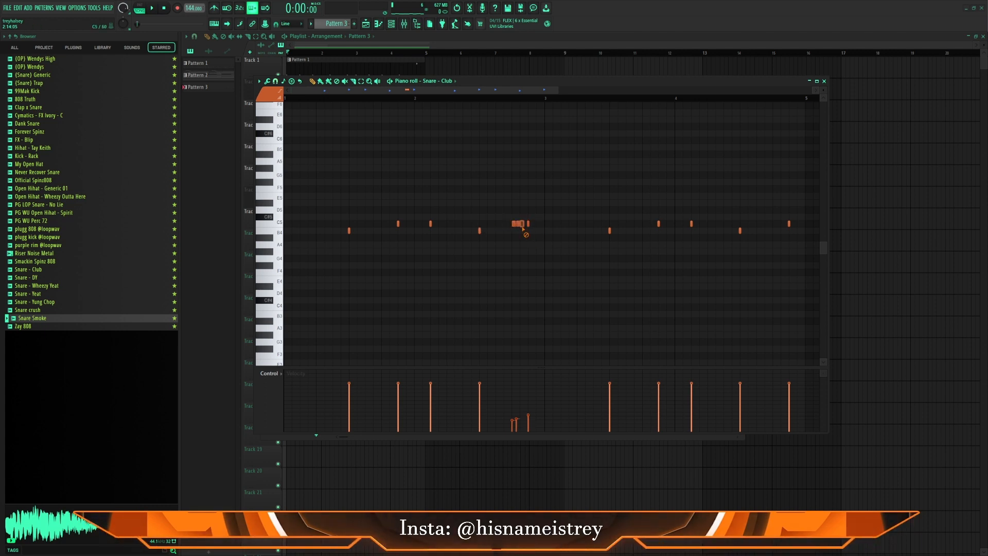
pyautogui.rightClick(516, 225)
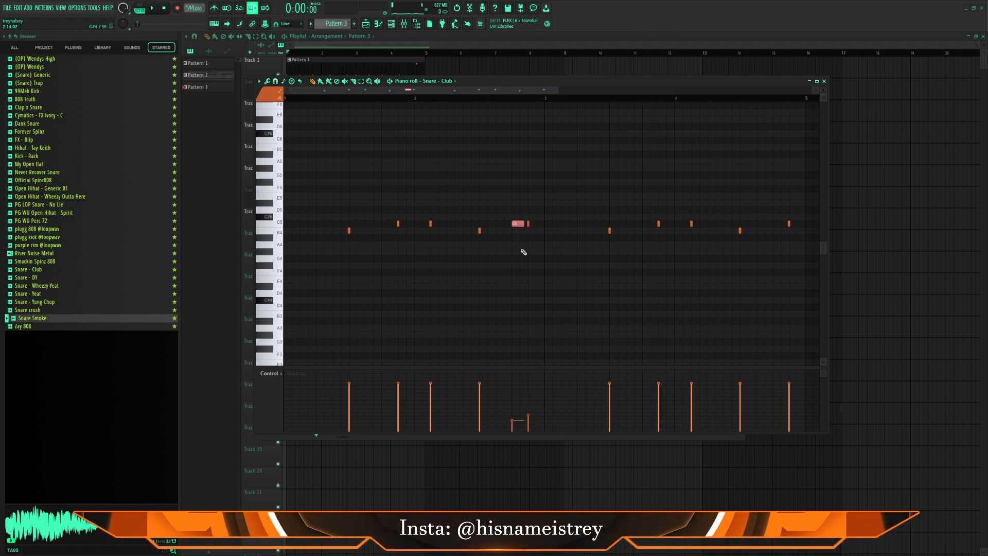
pyautogui.hotkey('alt', 'u')
pyautogui.moveTo(523, 234); pyautogui.dragTo(647, 247)
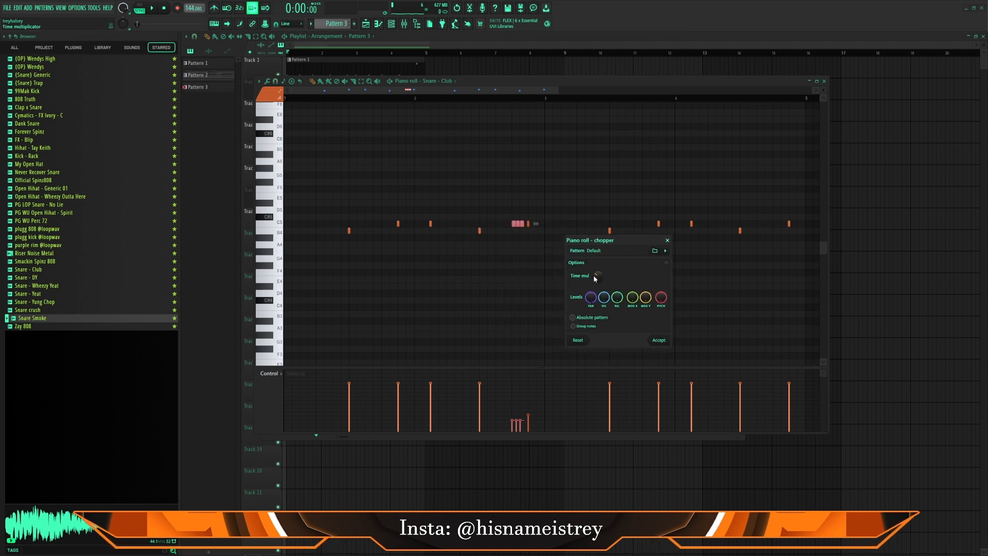
pyautogui.click(660, 341)
pyautogui.scroll(3, 524, 253)
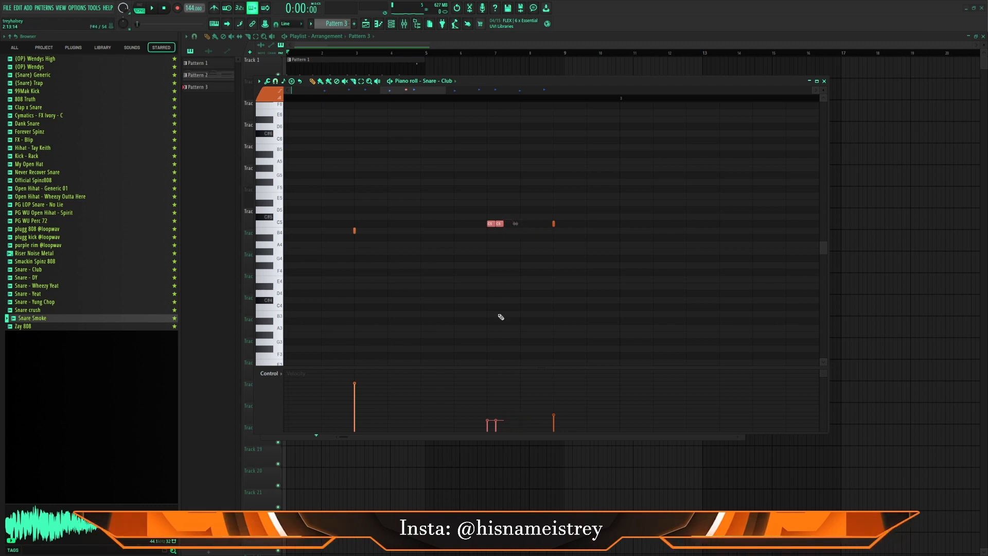
# - Raise the velocities of the two-note C5 roll and the C5 hit following it late in bar 2, checking with playback
pyautogui.keyDown('ctrl'); pyautogui.click(581, 323); pyautogui.keyUp('ctrl')
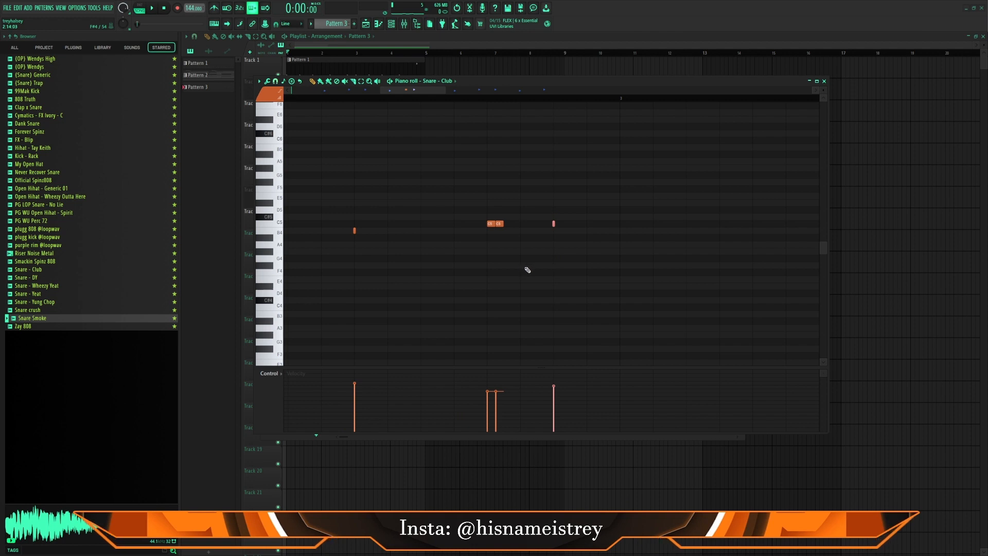
pyautogui.scroll(-3, 498, 263)
pyautogui.press('space')
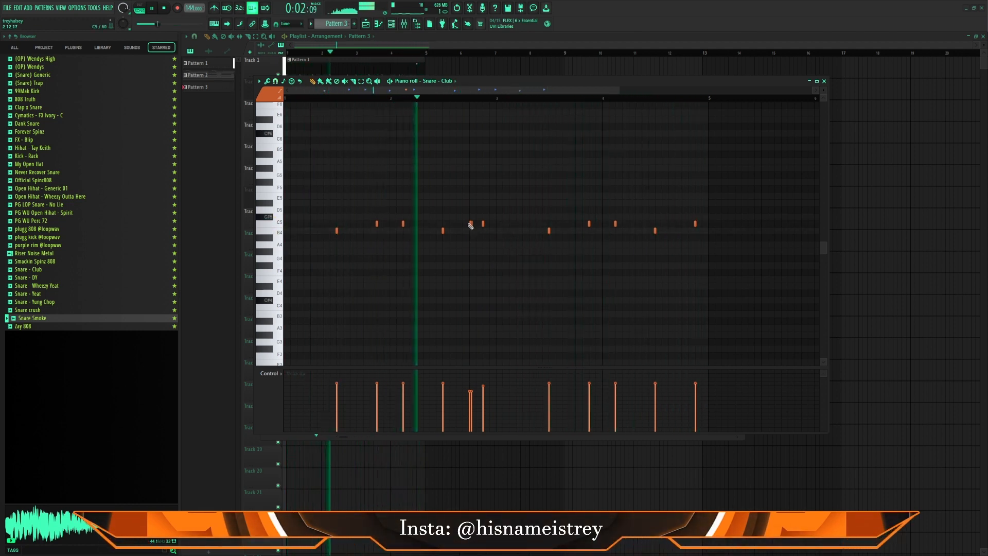
pyautogui.press('space')
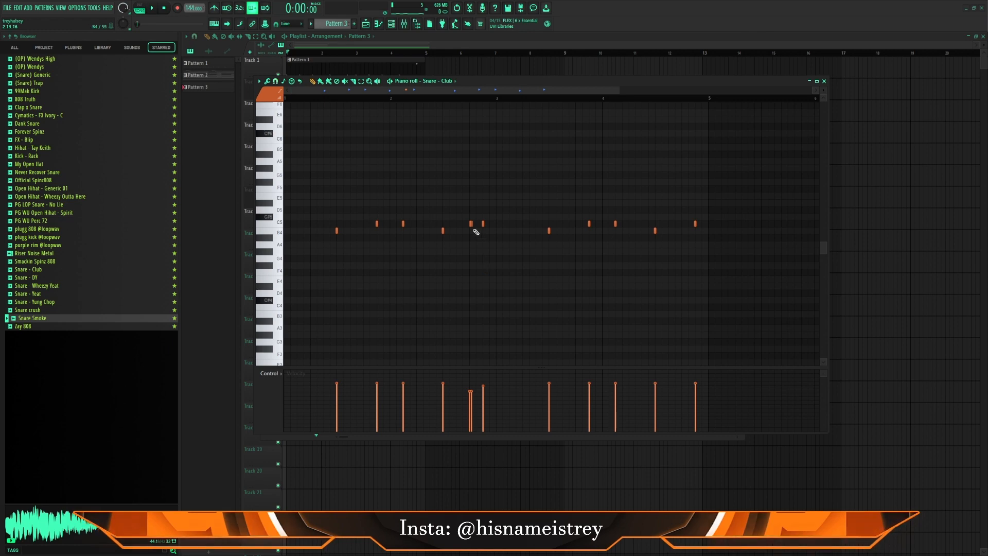
# - Copy the two-note C5 roll from late in bar 2 to just before the last C5 hit in bar 4, then play it back
pyautogui.moveTo(470, 224); pyautogui.dragTo(685, 231)
pyautogui.press('space')
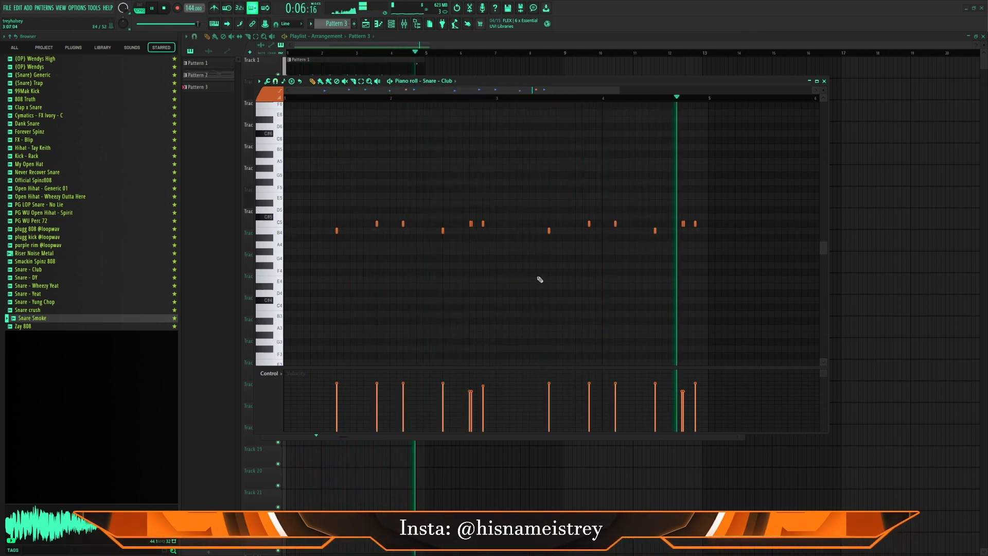
pyautogui.press('space')
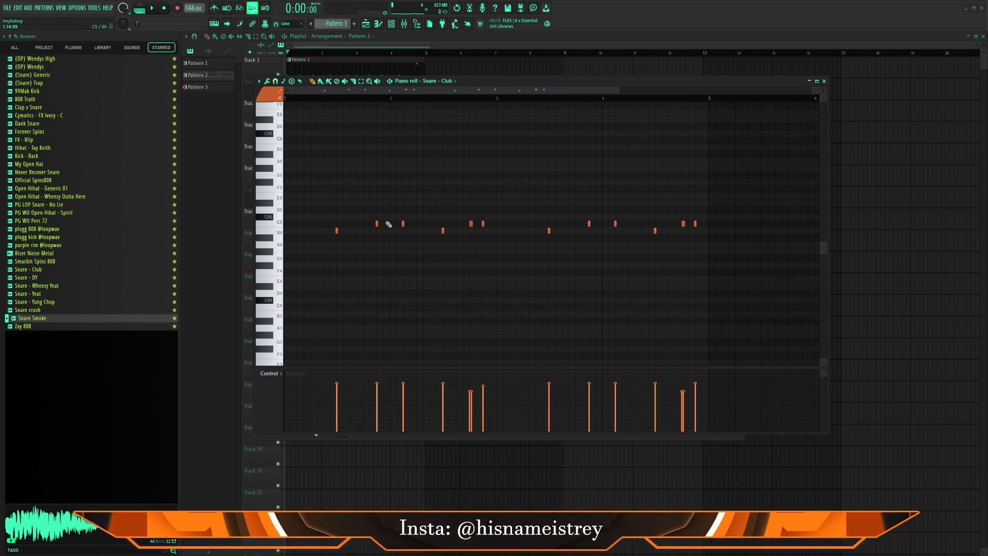
# - Strip the Snare - Club pattern down to its four main hits by removing the C5 hits and both rolls, checking with playback
pyautogui.rightClick(616, 225)
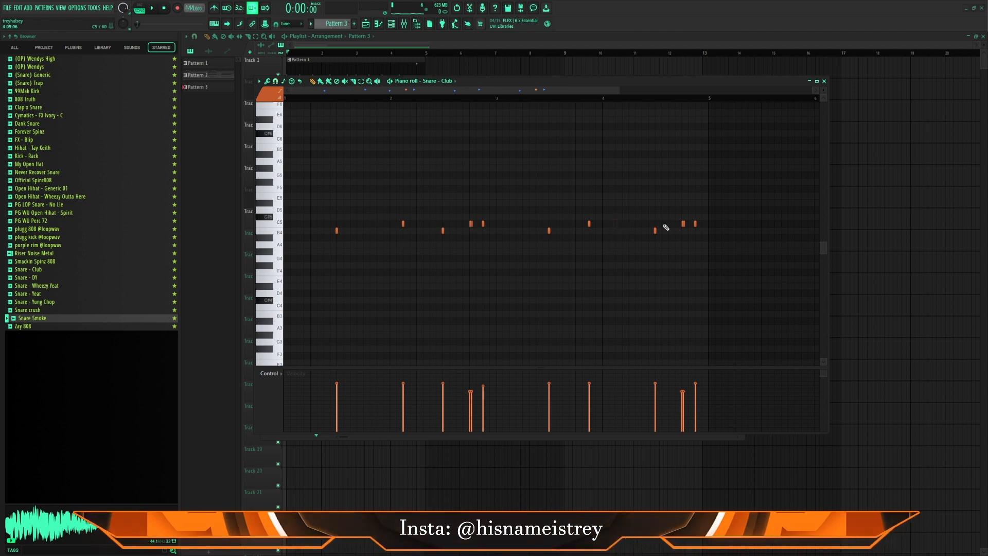
pyautogui.rightClick(684, 224)
pyautogui.rightClick(695, 224)
pyautogui.press('space')
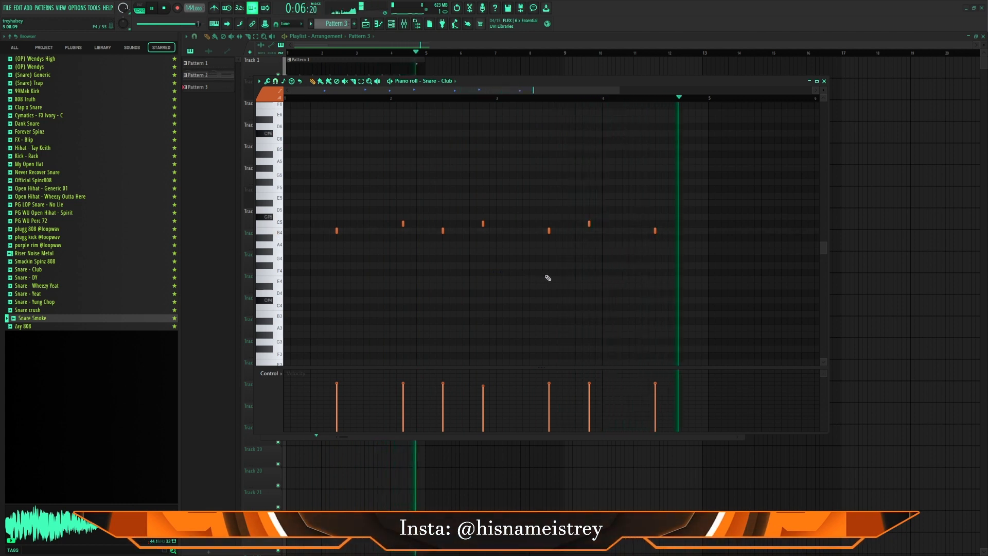
pyautogui.press('space')
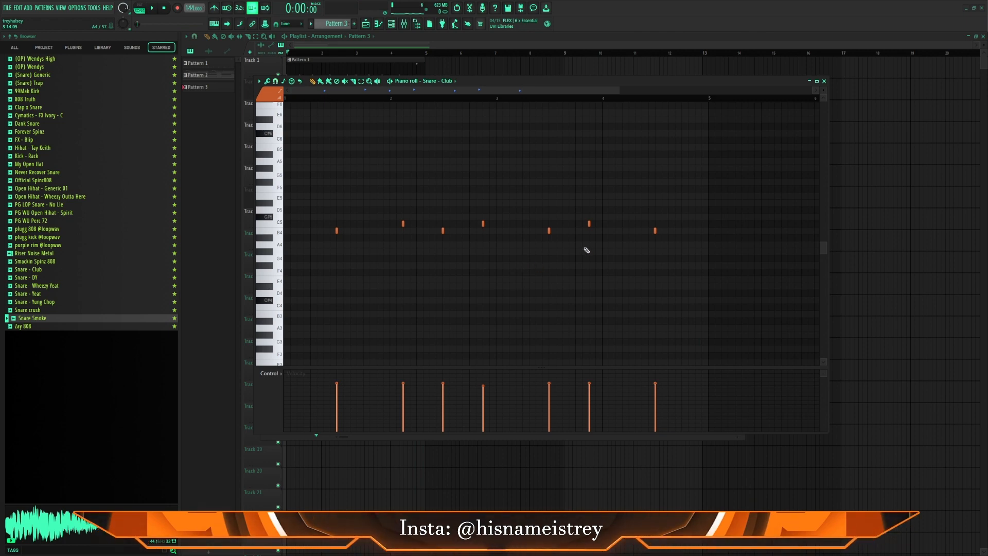
pyautogui.click(824, 81)
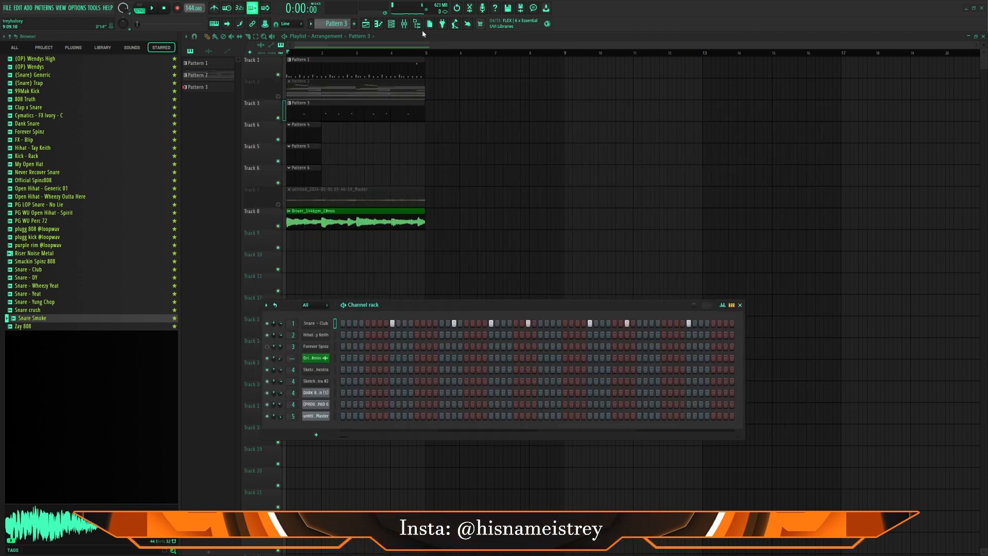
pyautogui.moveTo(425, 308); pyautogui.dragTo(443, 183)
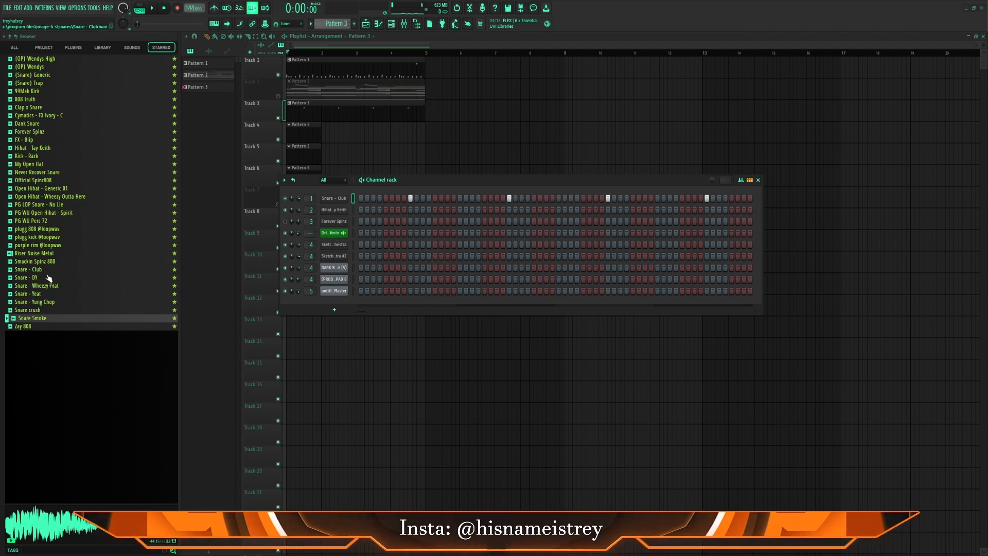
# - Audition the starred snare samples and open Snare - Yeat in a new channel placed directly below Snare - Club
pyautogui.click(41, 294)
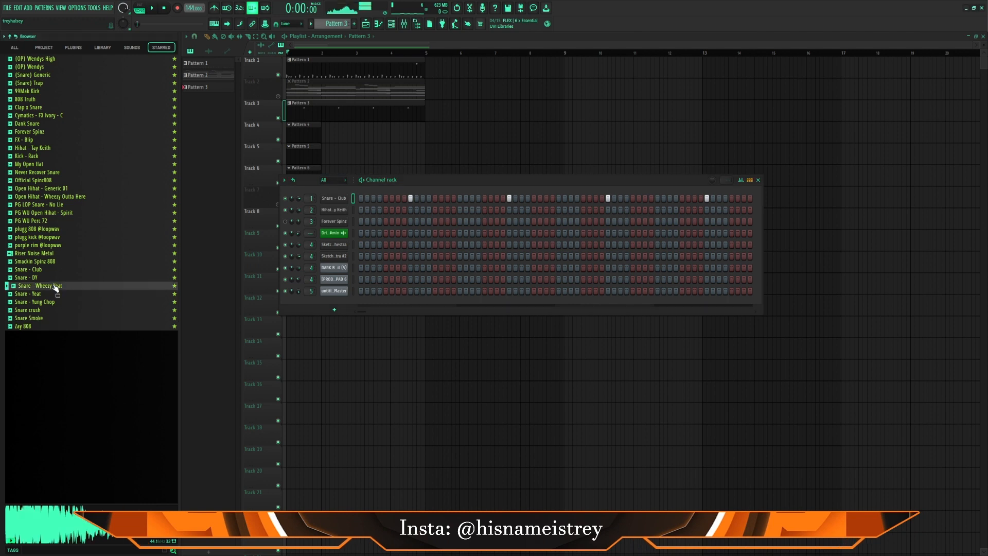
pyautogui.click(45, 302)
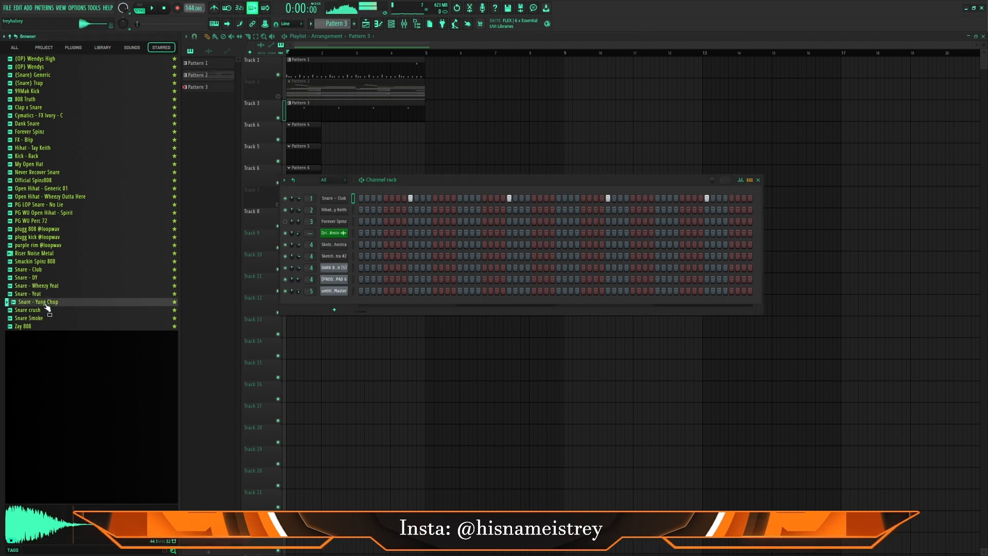
pyautogui.click(42, 296)
pyautogui.rightClick(41, 295)
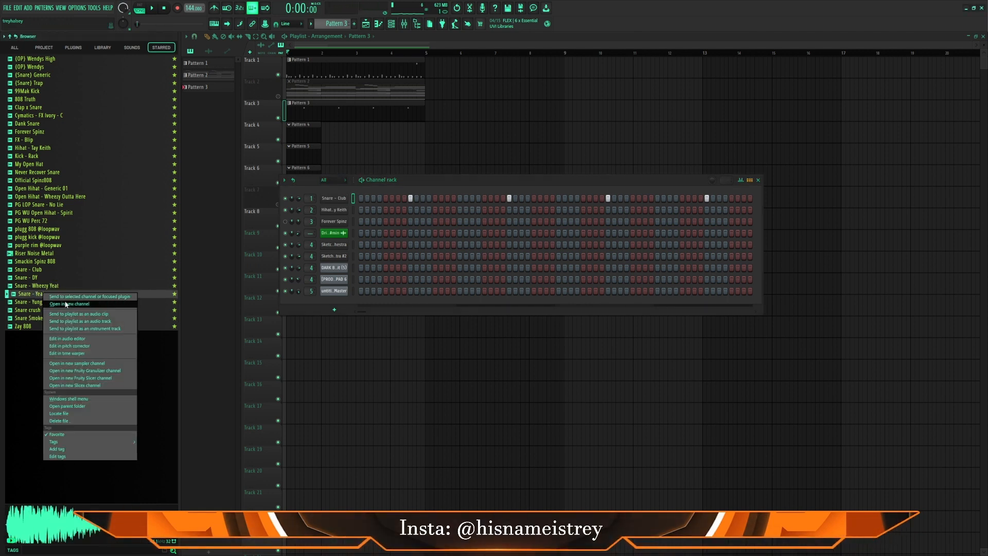
pyautogui.click(67, 303)
pyautogui.click(248, 70)
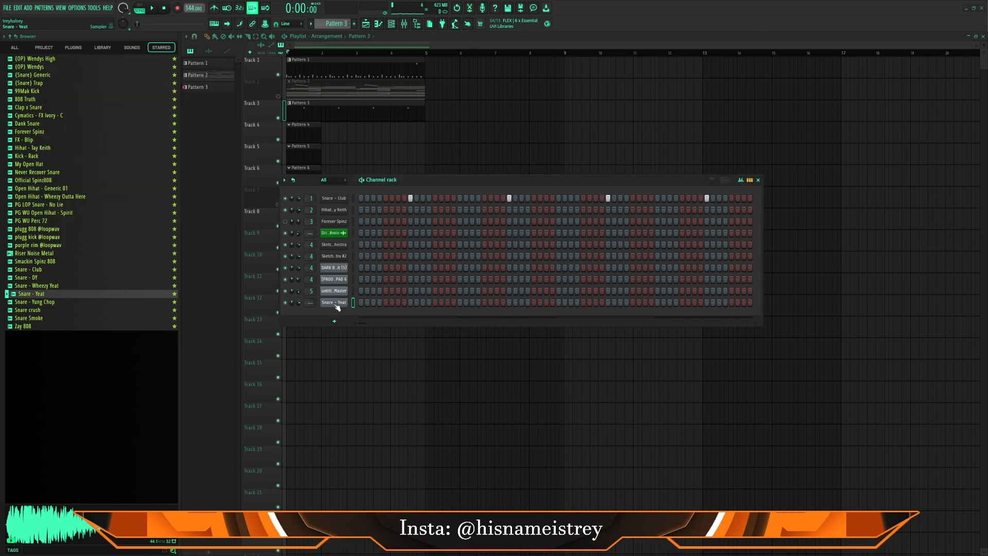
pyautogui.moveTo(334, 304); pyautogui.dragTo(336, 210)
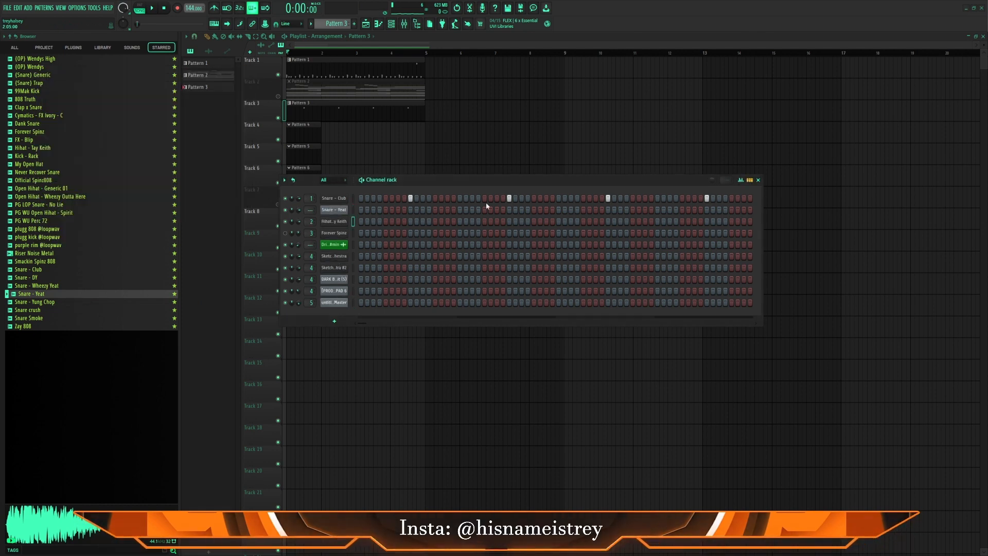
# - Layer Snare - Yeat under the second and fourth Snare - Club hits and start playback
pyautogui.click(509, 210)
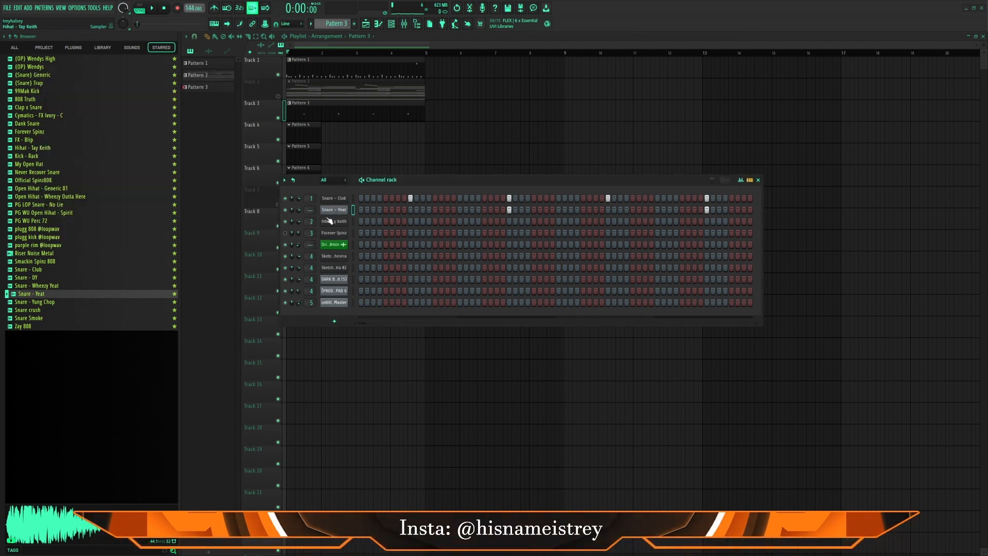
pyautogui.press('space')
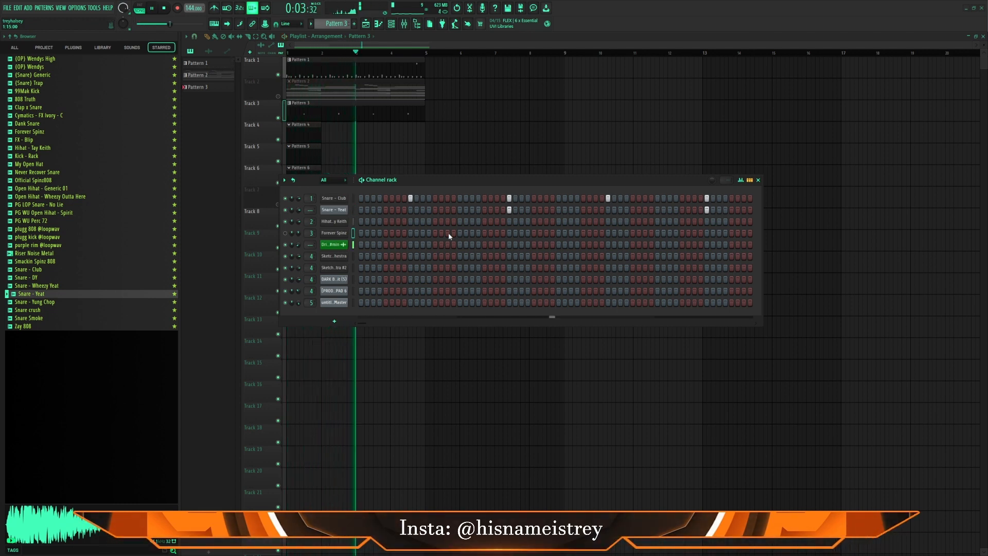
# - Try the fourth snare hit with Snare - Yeat alone by removing the Snare - Club hit, and restore it after listening
pyautogui.click(707, 198)
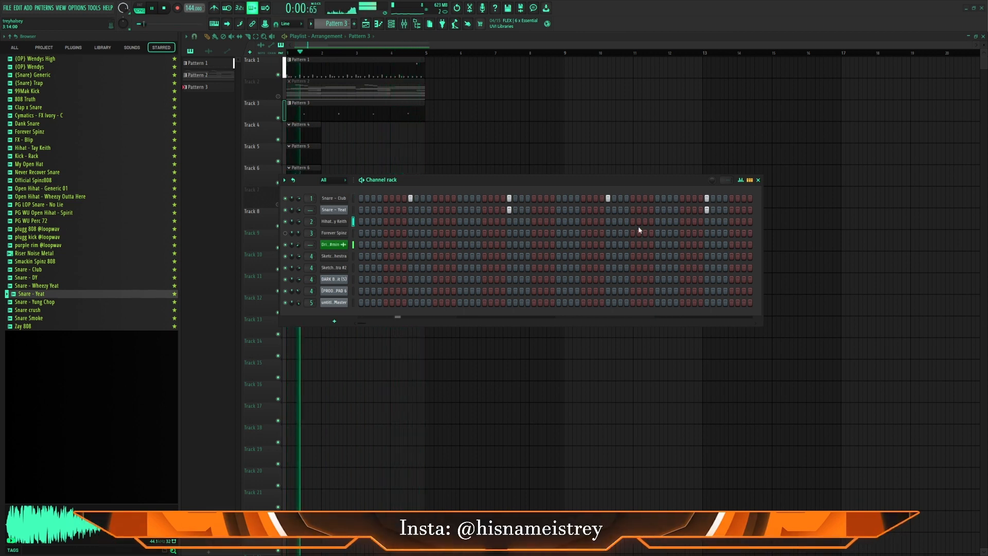
pyautogui.rightClick(707, 200)
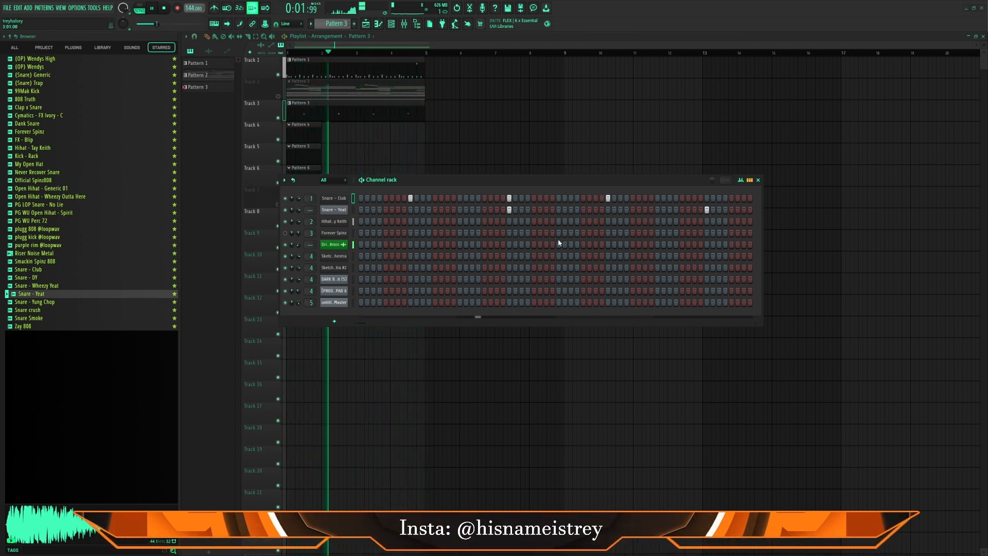
pyautogui.press('space')
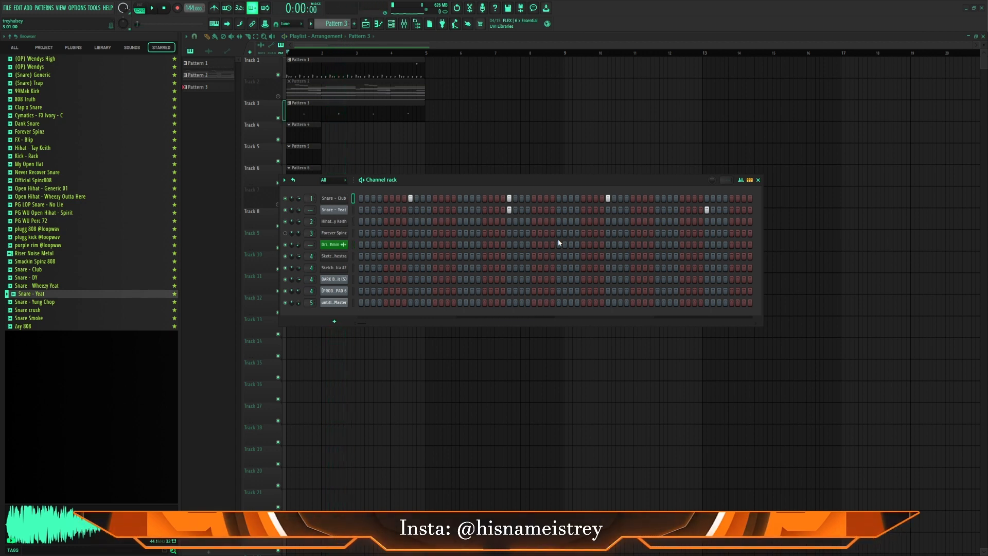
pyautogui.click(707, 198)
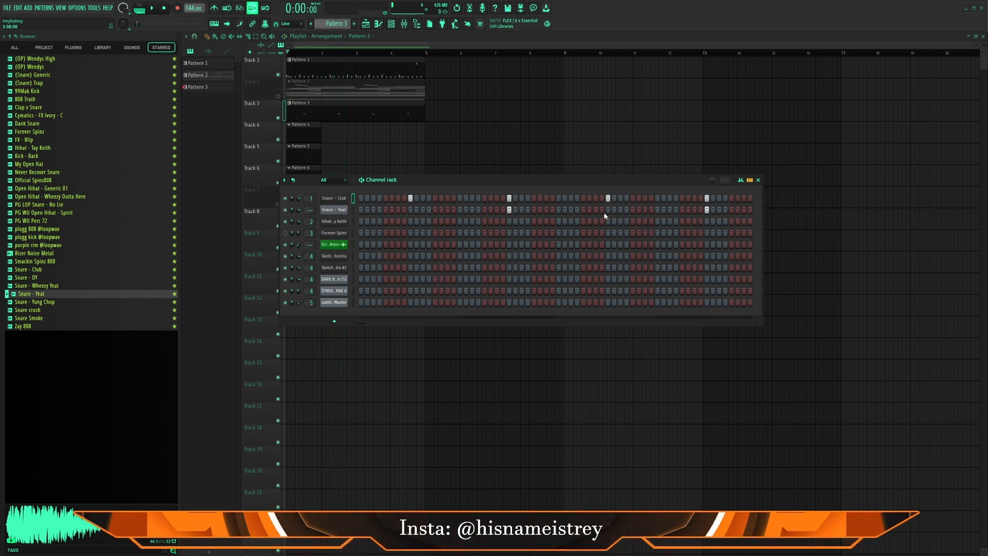
# - Layer Snare - Yeat under the first and third Snare - Club hits and move the channel rack clear of the playlist clips
pyautogui.click(410, 210)
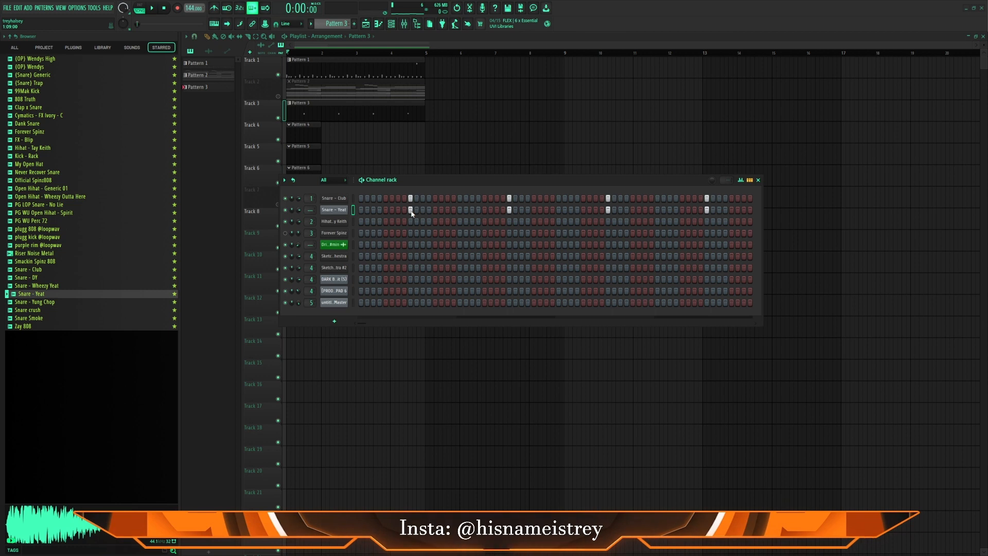
pyautogui.moveTo(416, 178); pyautogui.dragTo(449, 264)
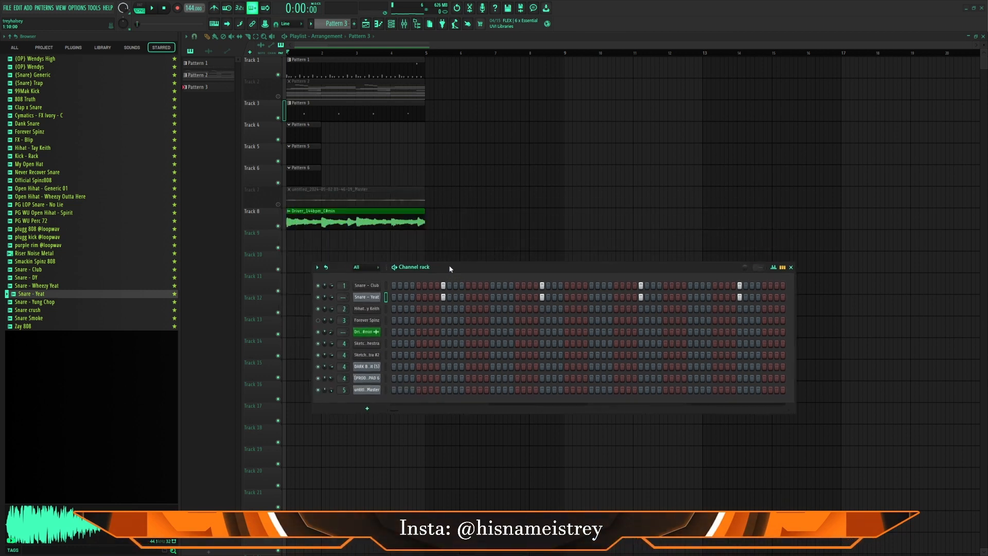
# - Open the settings of the Driver_144bpm_C#min audio clip, adjust its channel volume, and play the loop back
pyautogui.doubleClick(311, 221)
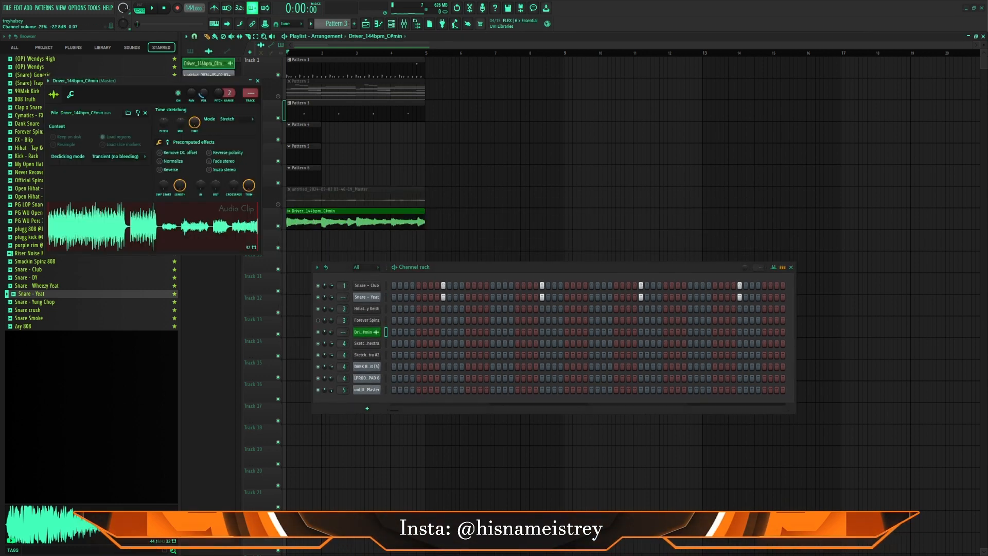
pyautogui.press('space')
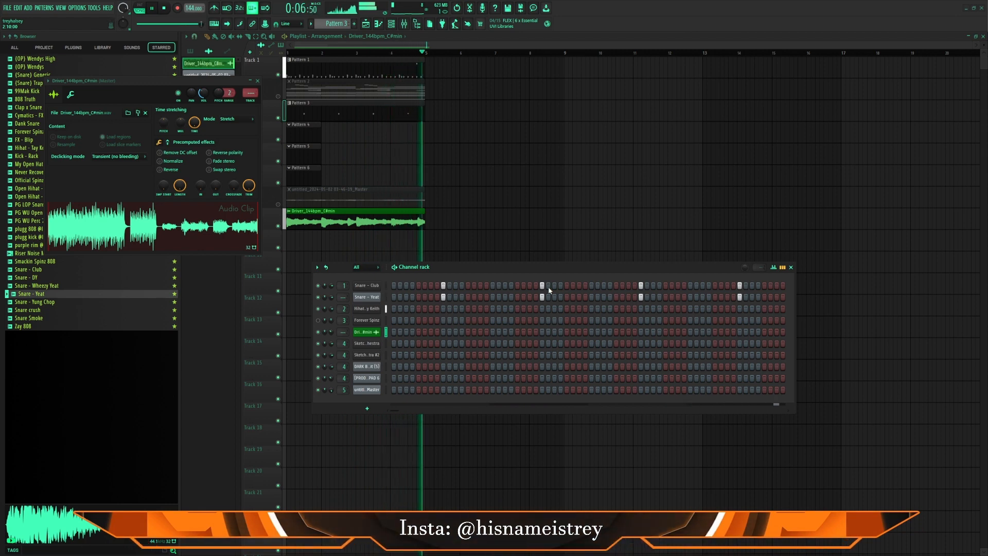
pyautogui.press('space')
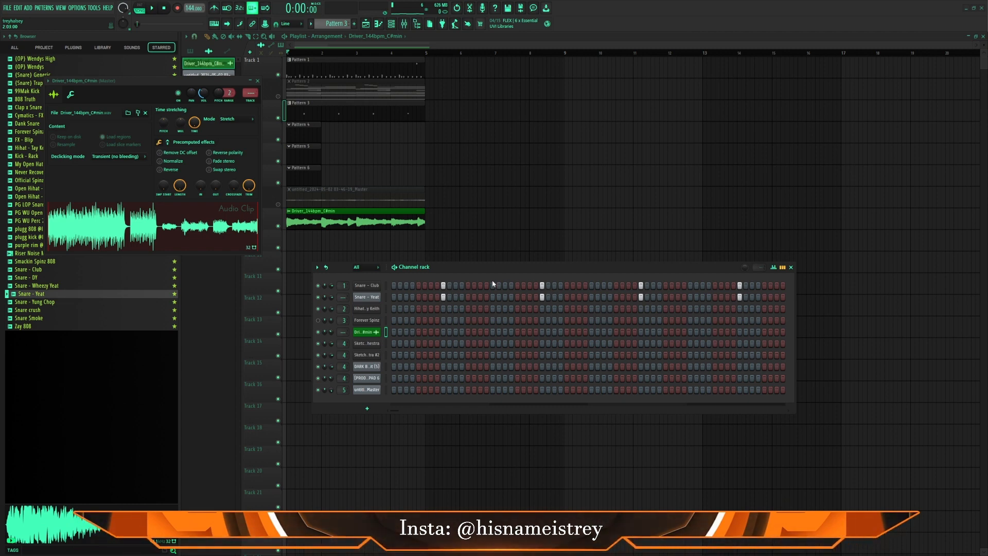
# - Add Snare - Club hits on step 15 of bar 1 and step 3 of bar 2, checking with playback
pyautogui.click(480, 285)
pyautogui.press('space')
pyautogui.click(505, 285)
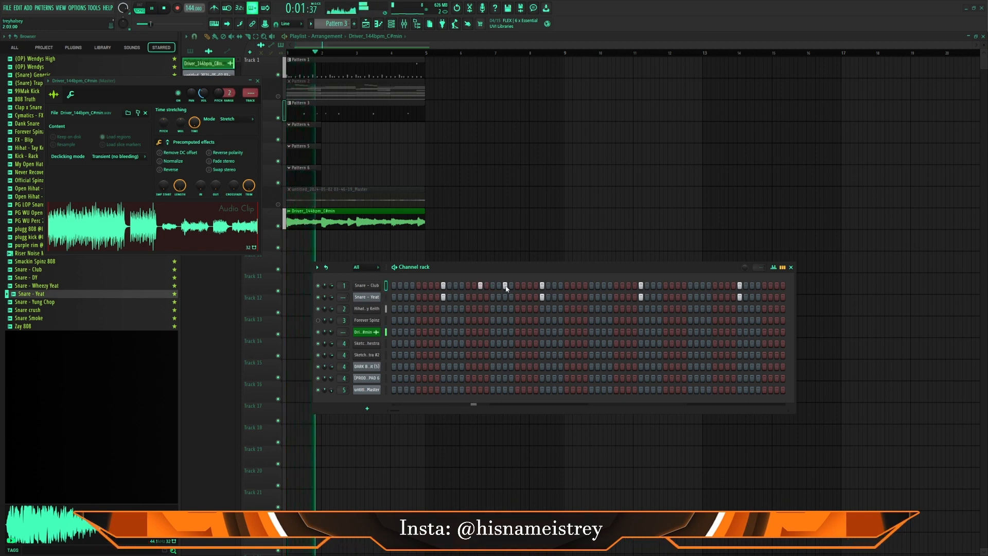
pyautogui.press('space')
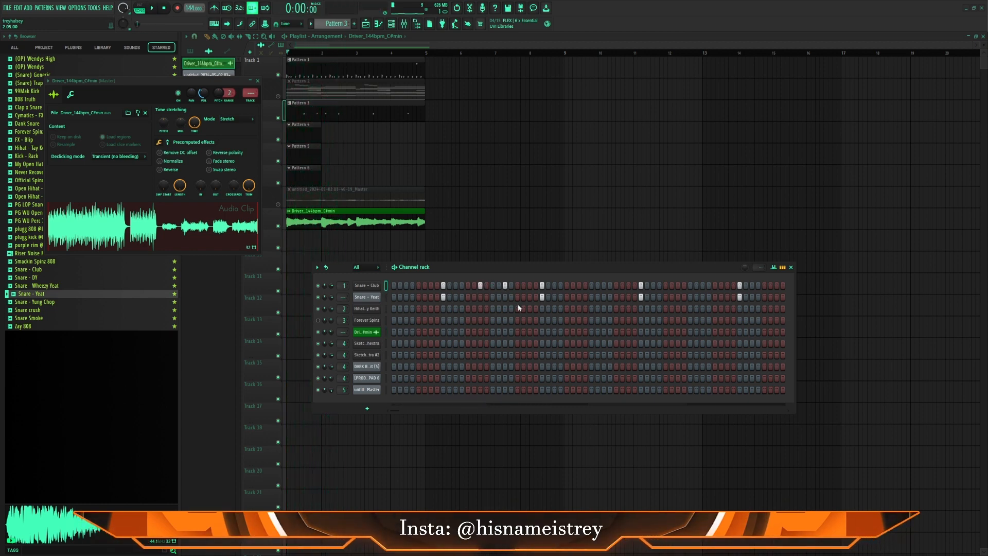